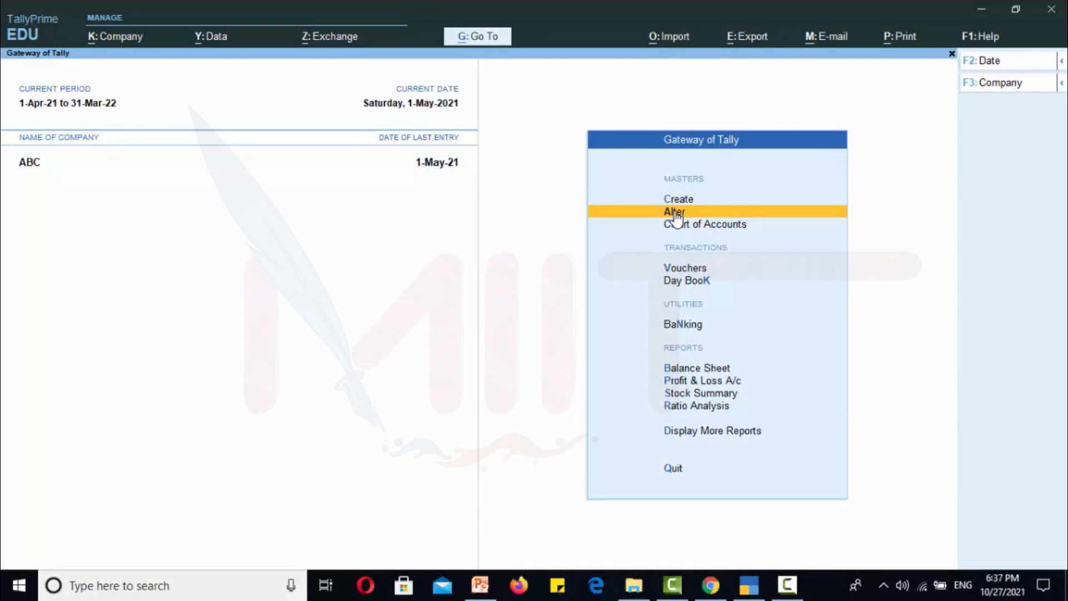
- Look through the list of existing ledgers available for alteration to check which fixed asset ledgers exist
click(676, 217)
key(Down)
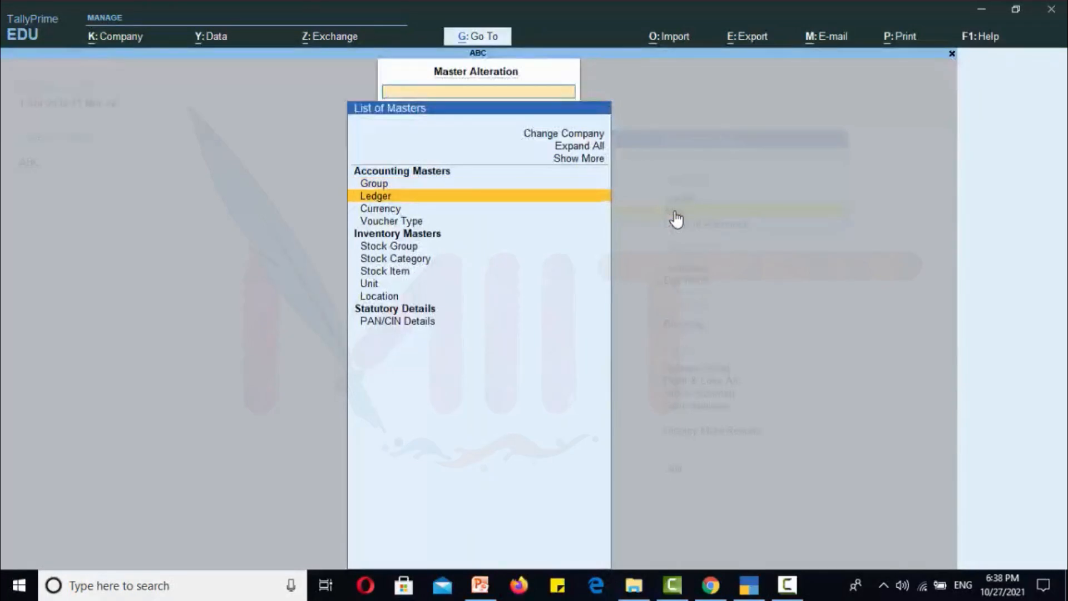
key(Return)
key(Down)
key(Down)
key(Down)
key(Down)
key(Down)
key(Down)
key(Down)
key(Down)
key(Down)
key(Down)
key(Down)
key(Down)
key(Down)
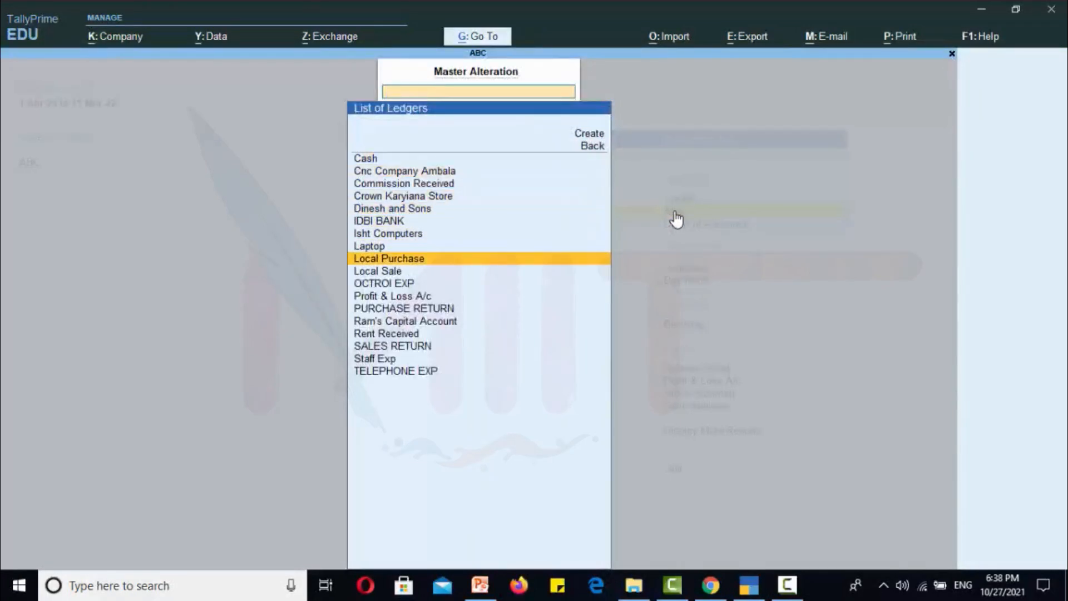
key(Down)
key(Down)
key(Down)
key(Down)
key(Up)
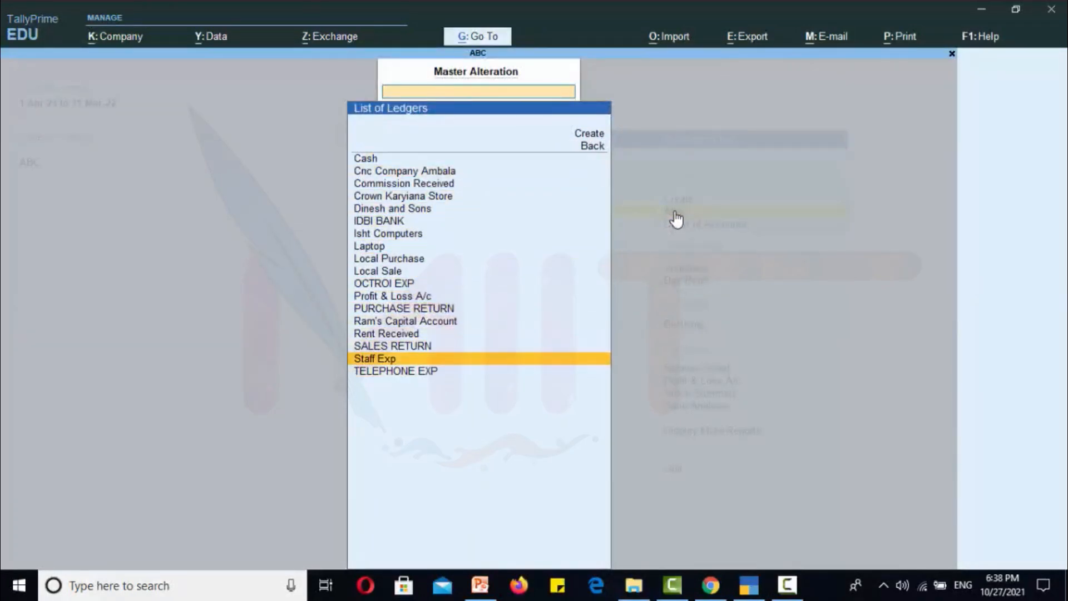
key(Up)
key(Up)
key(Escape)
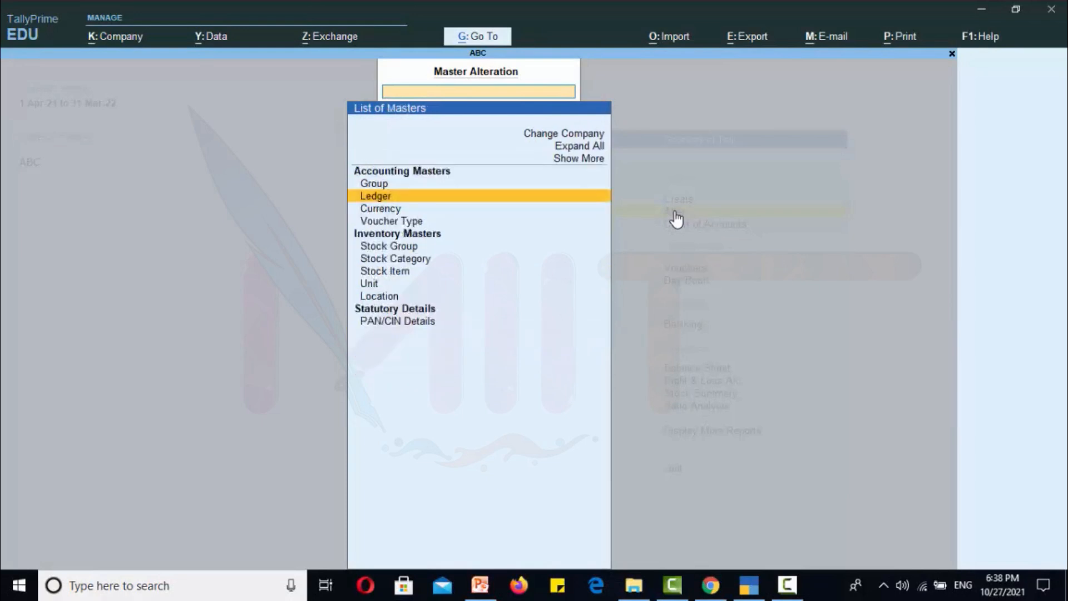
key(Return)
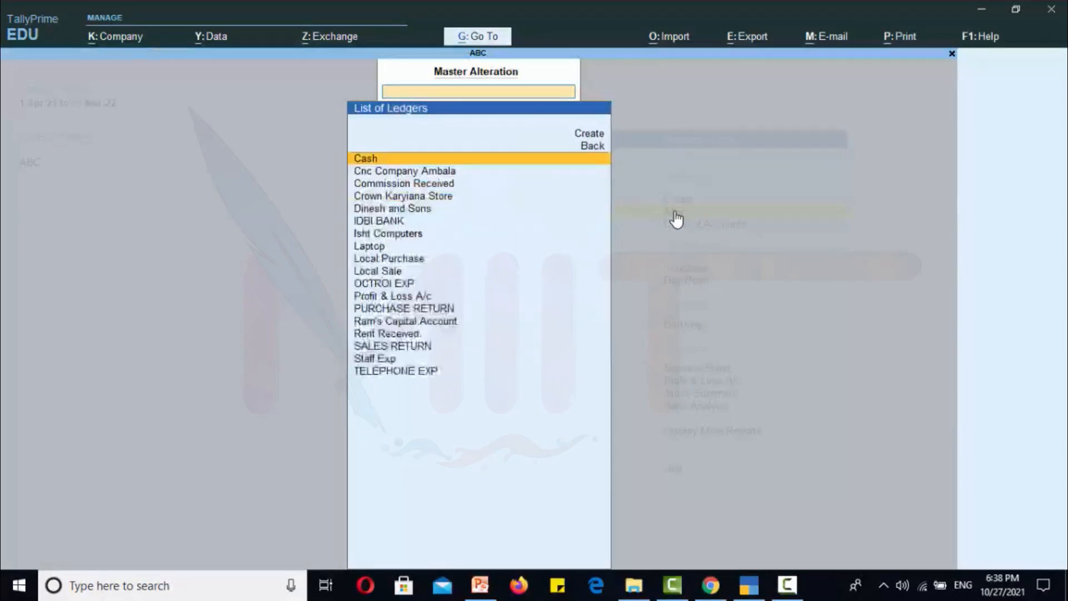
key(Escape)
key(Escape)
- Start a new ledger named Plant and Machinery under the Fixed Assets group
key(Up)
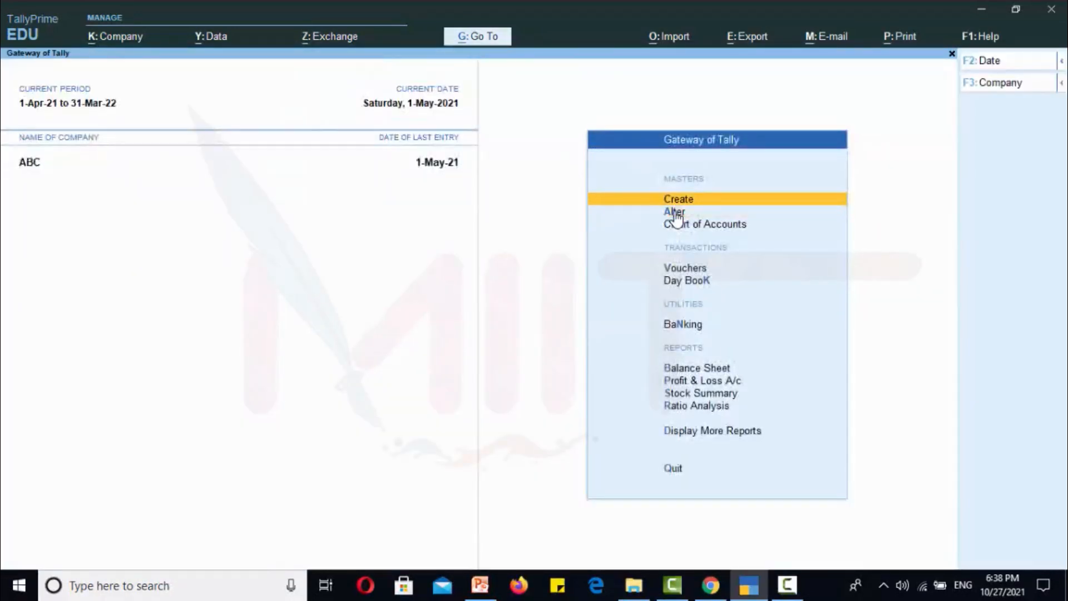
key(Return)
key(Down)
key(Return)
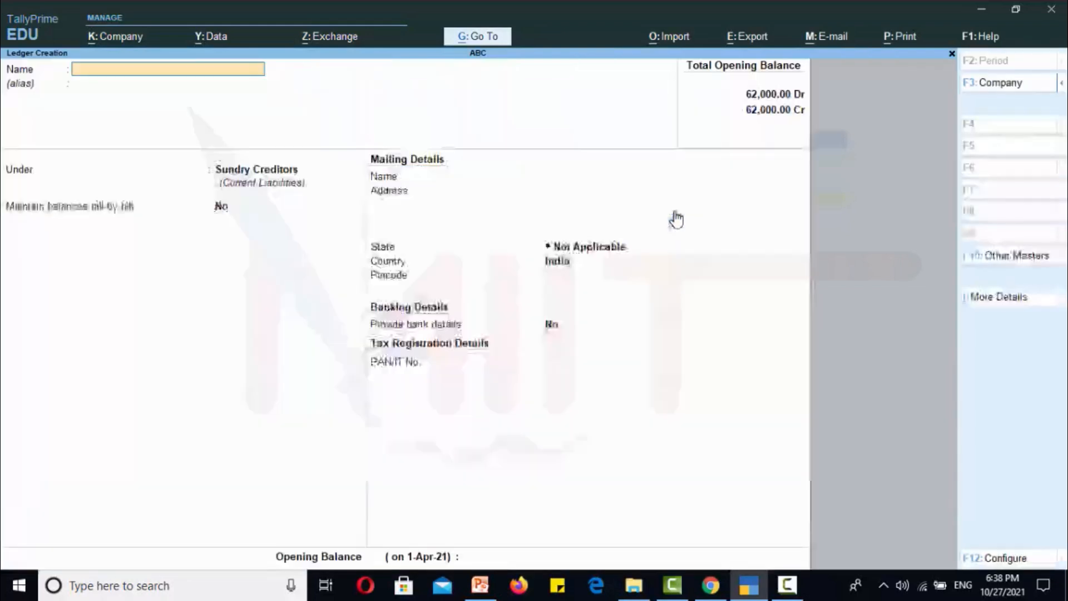
text(Plant and Machinery)
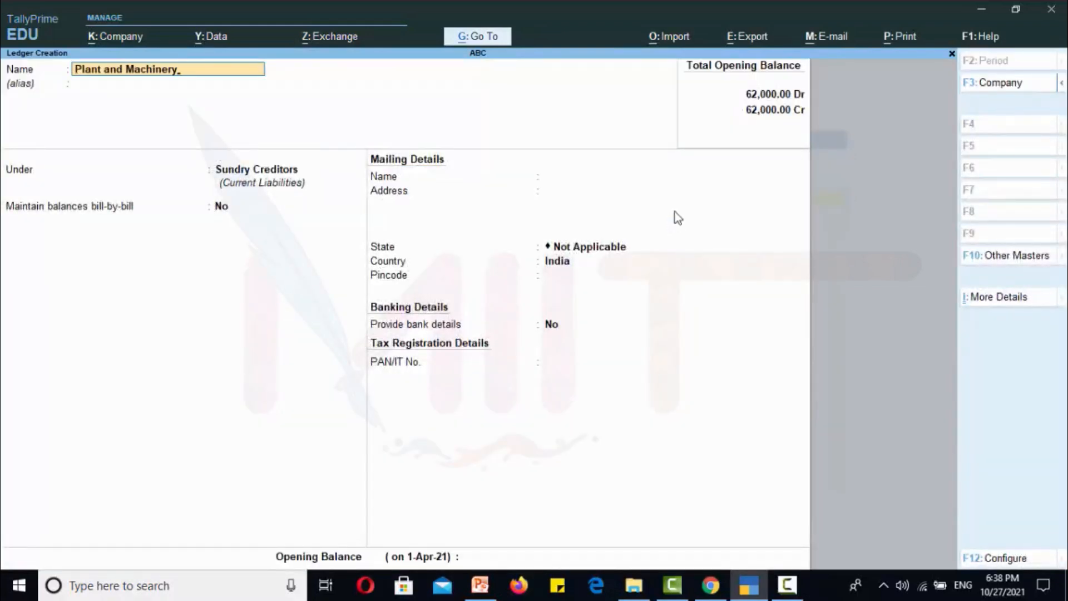
key(Return)
key(Return)
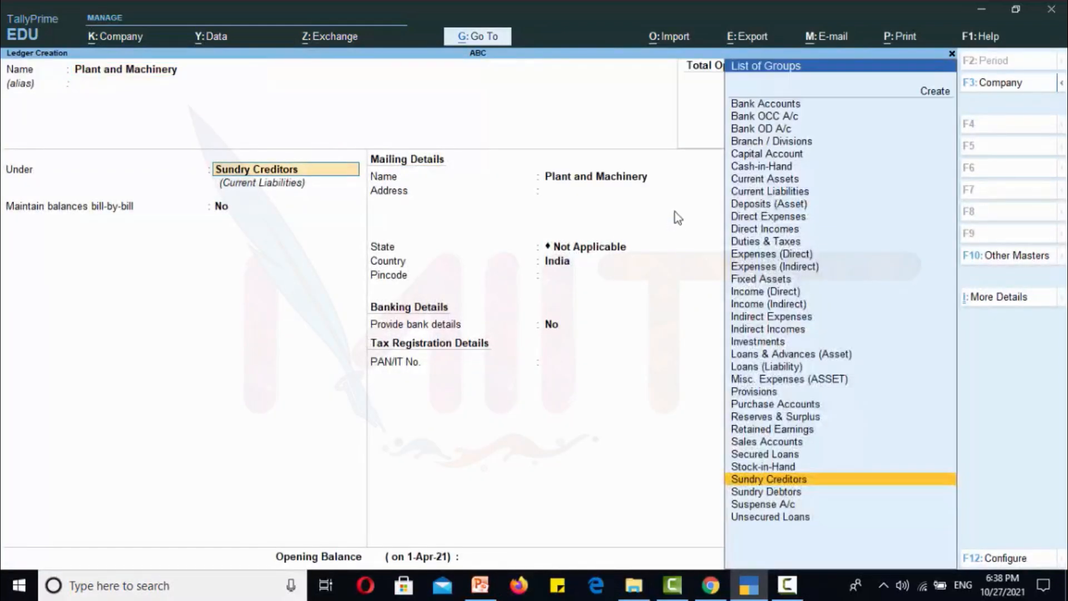
text(Fi)
key(Return)
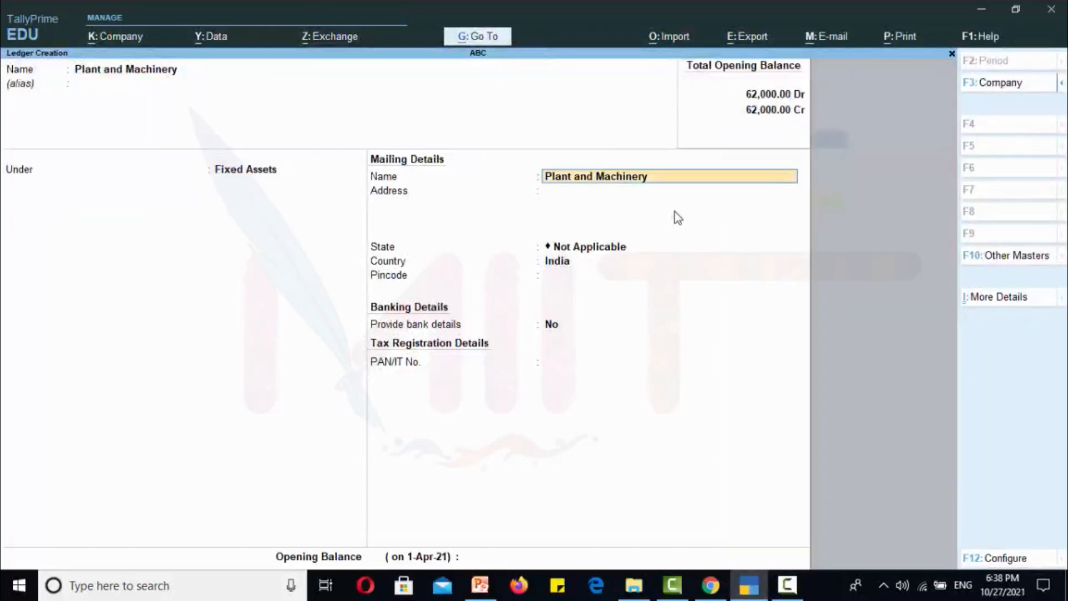
- Keep the default mailing and banking details, set the Plant and Machinery opening balance to 200000, and save the ledger
key(Return)
key(Return)
key(Return)
key(Return)
key(Return)
key(Return)
key(Return)
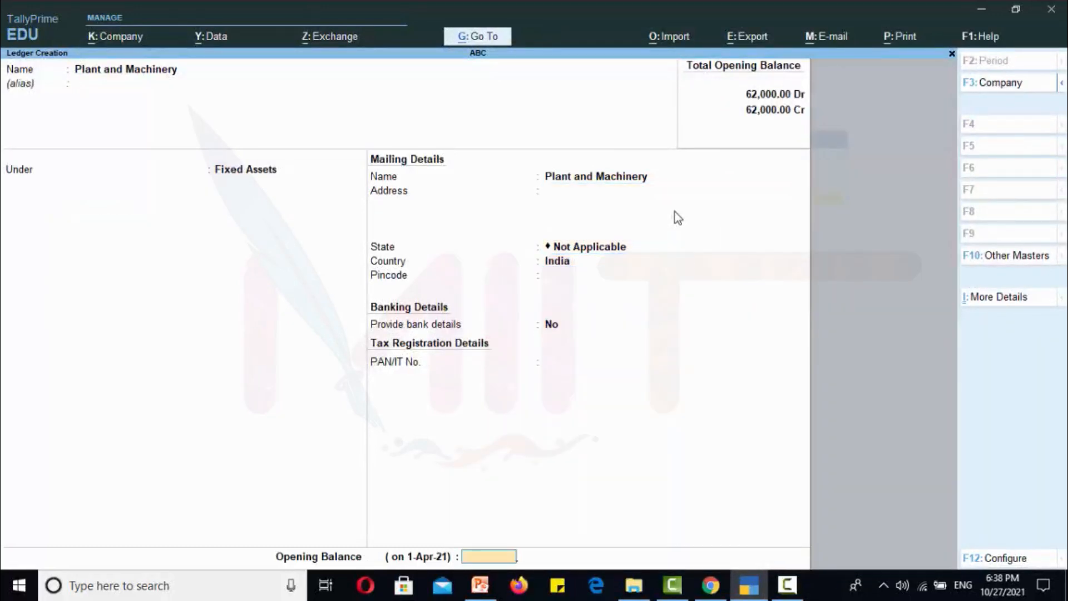
text(200000)
key(Return)
key(Return)
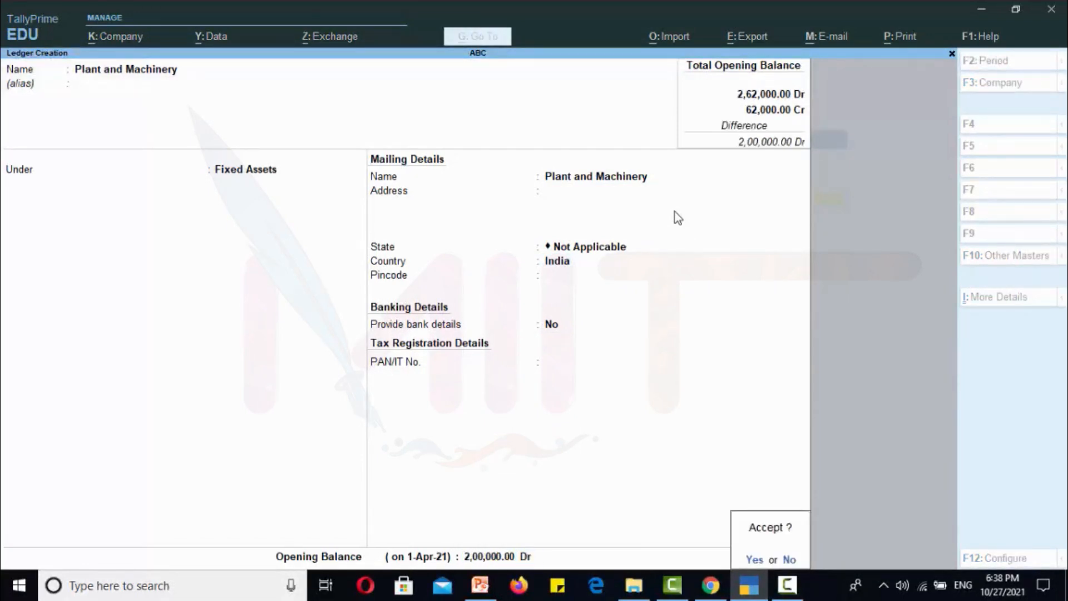
key(Return)
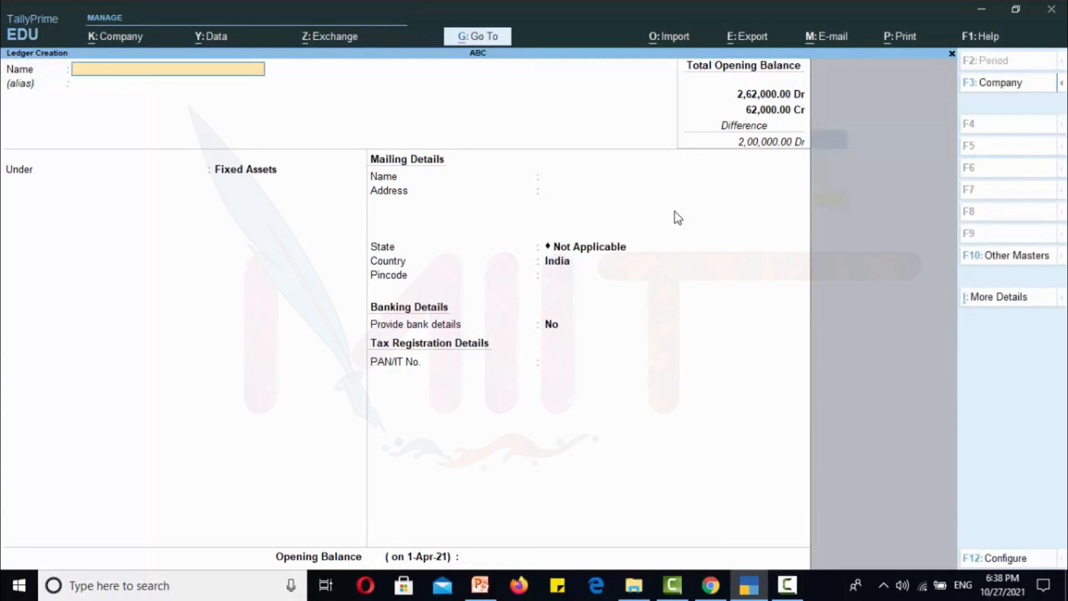
- Name the next new ledger Bike, keeping the Fixed Assets group and the default mailing and banking details
text(Bike)
key(Return)
key(Return)
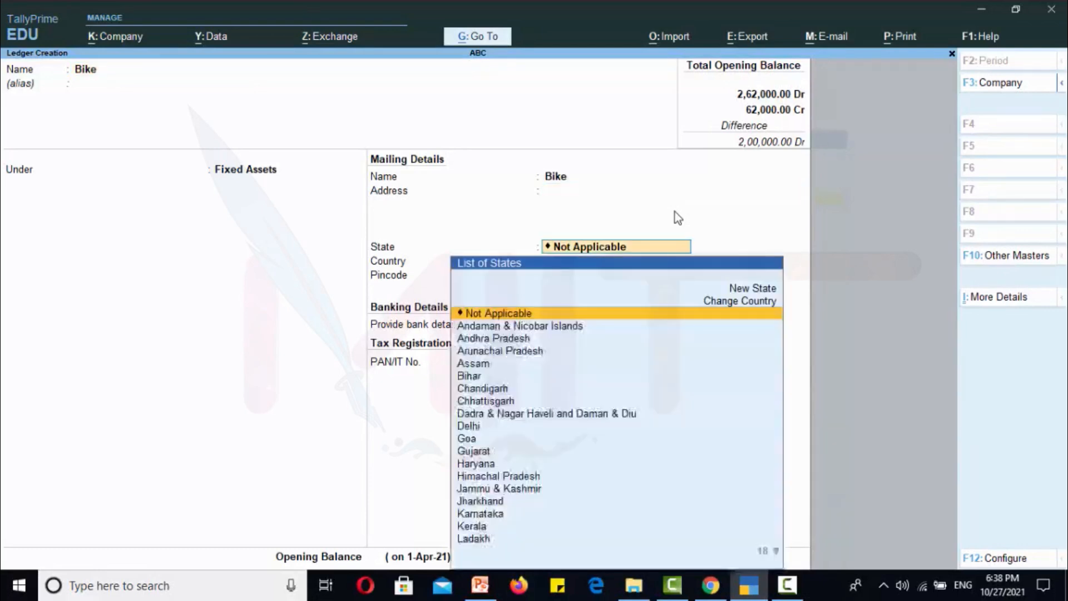
key(Return)
key(Return)
key(Return)
key(Return)
key(Return)
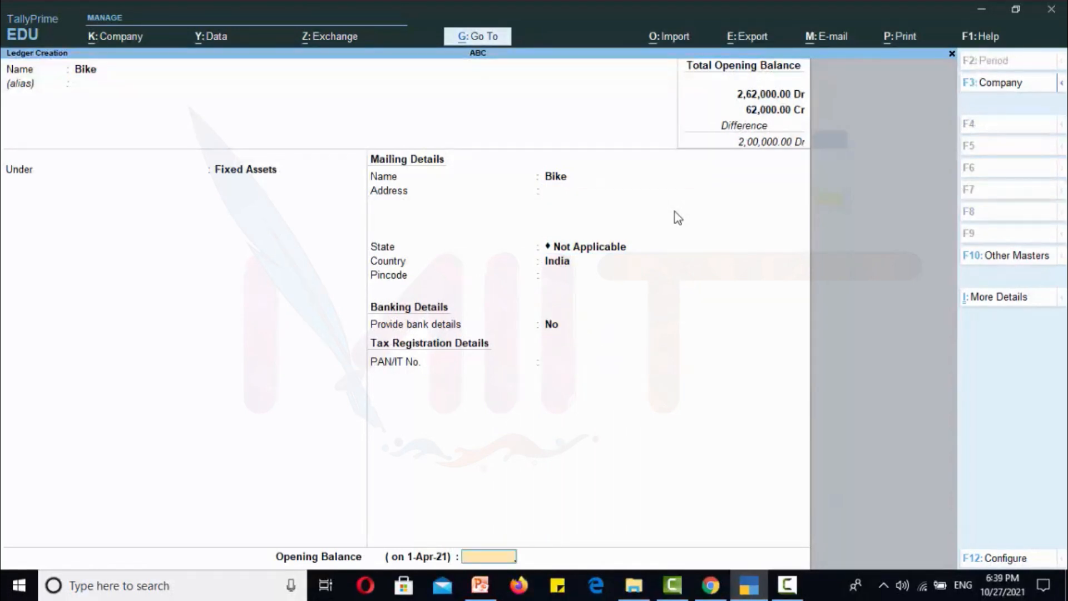
- Set the Bike ledger's opening balance to 45000, save it, and leave ledger creation
text(45000)
key(Return)
key(Return)
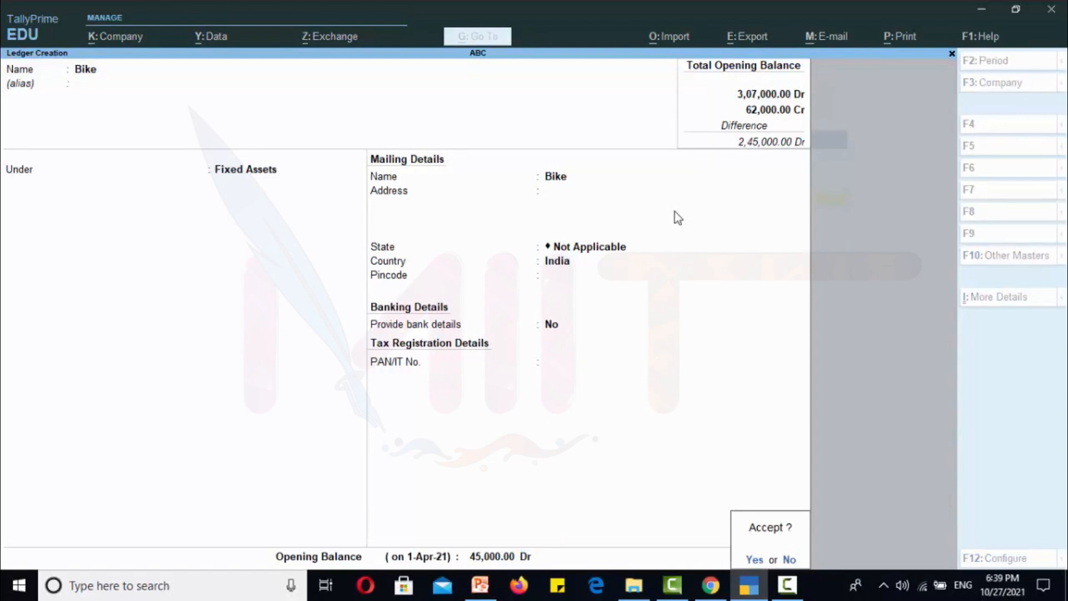
key(Return)
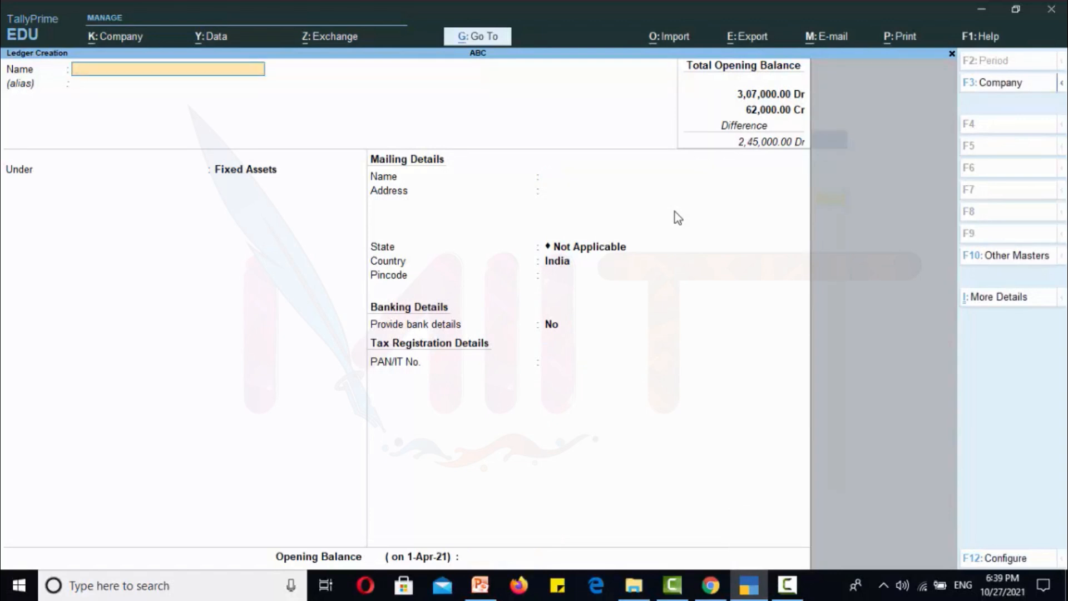
key(Escape)
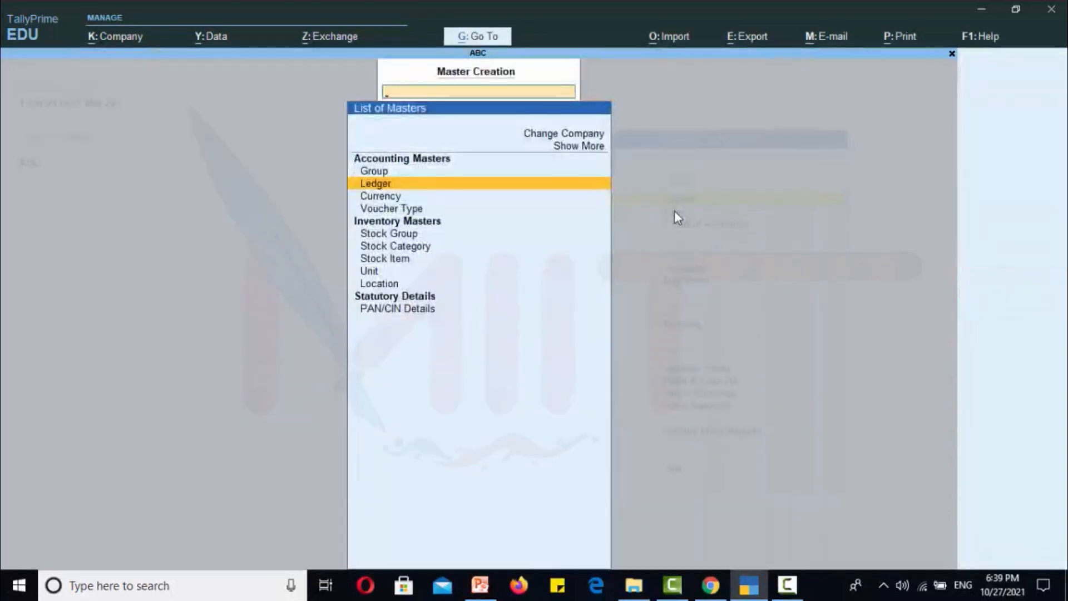
key(Down)
key(Escape)
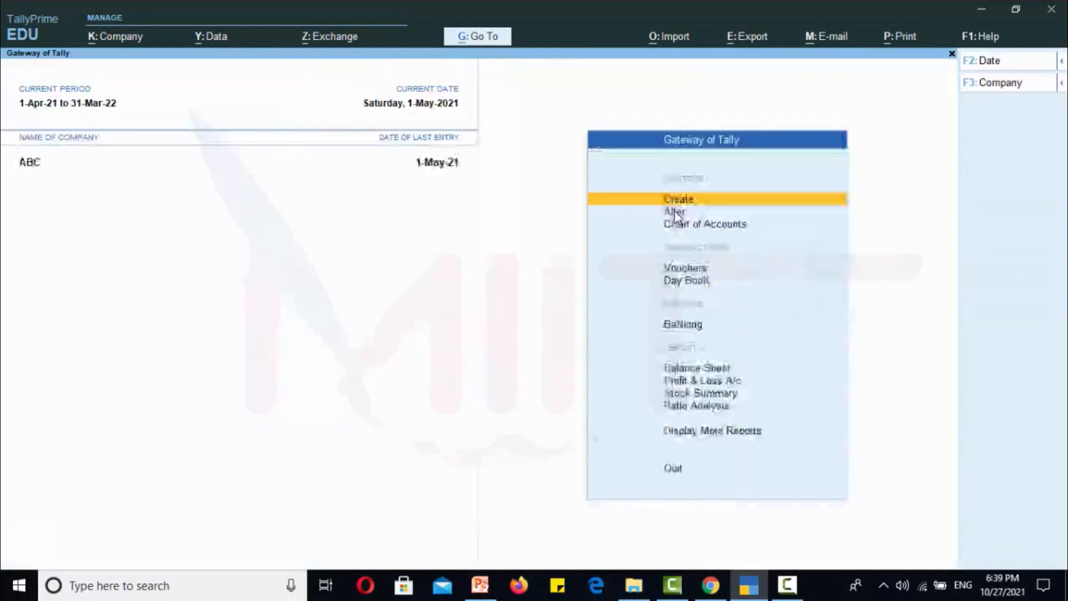
- Open the Plant and Machinery ledger for alteration to check its group and opening balance, then close it without changes
key(a)
key(Down)
key(Return)
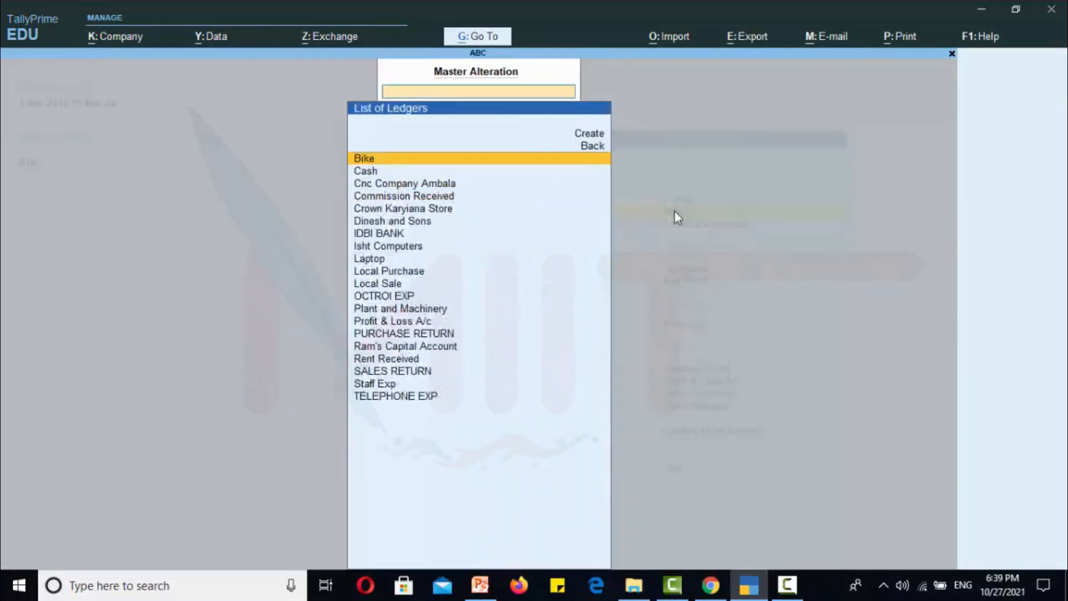
key(Down)
key(Down)
key(Down)
key(Down)
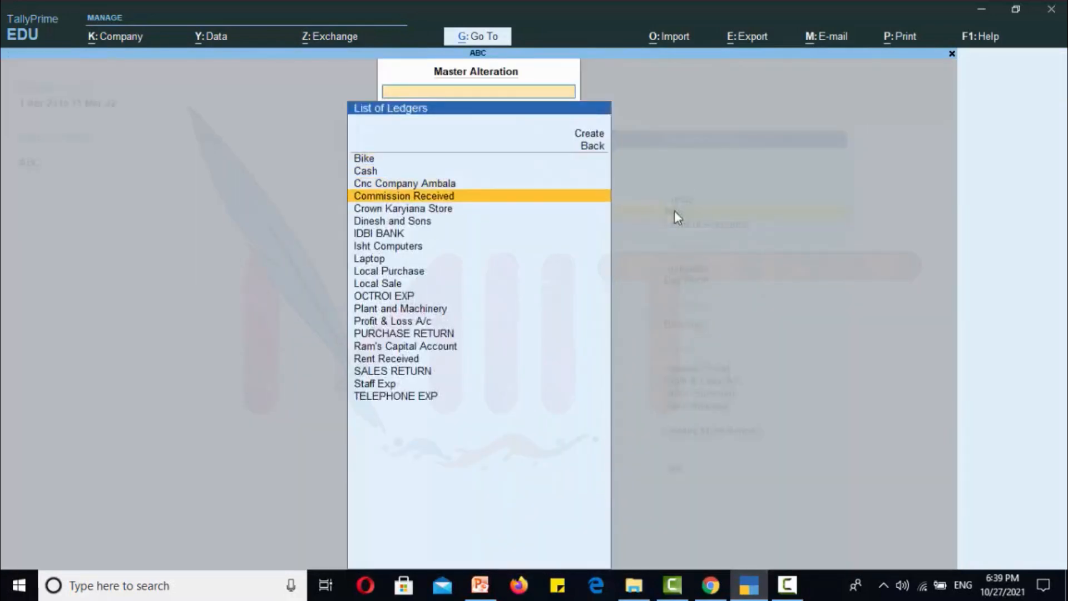
key(Up)
key(Down)
key(Down)
key(Down)
key(Down)
key(Down)
key(Down)
key(Down)
key(Down)
key(Down)
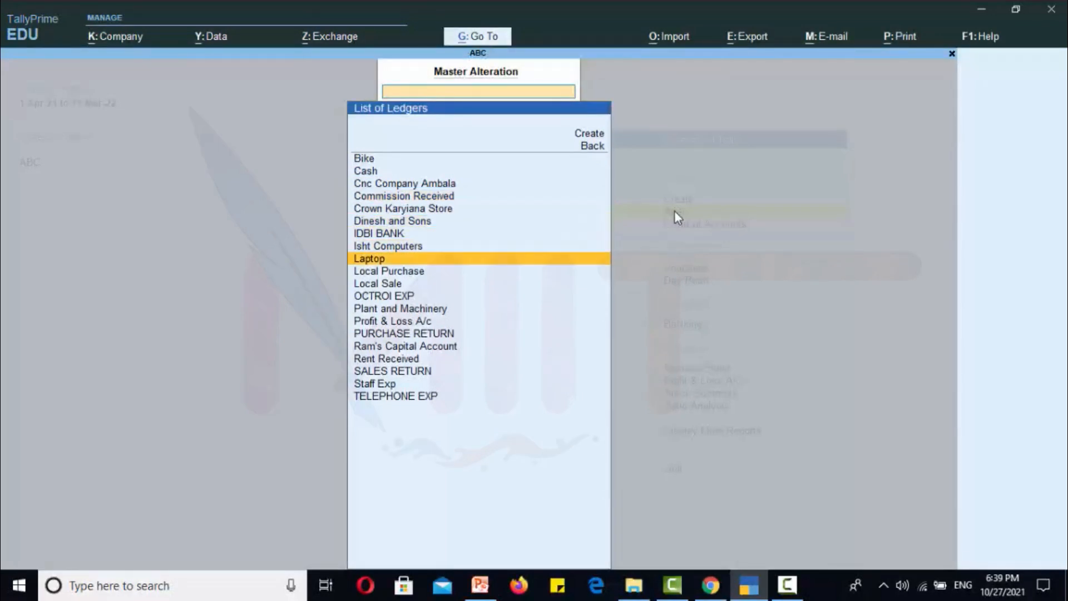
key(Return)
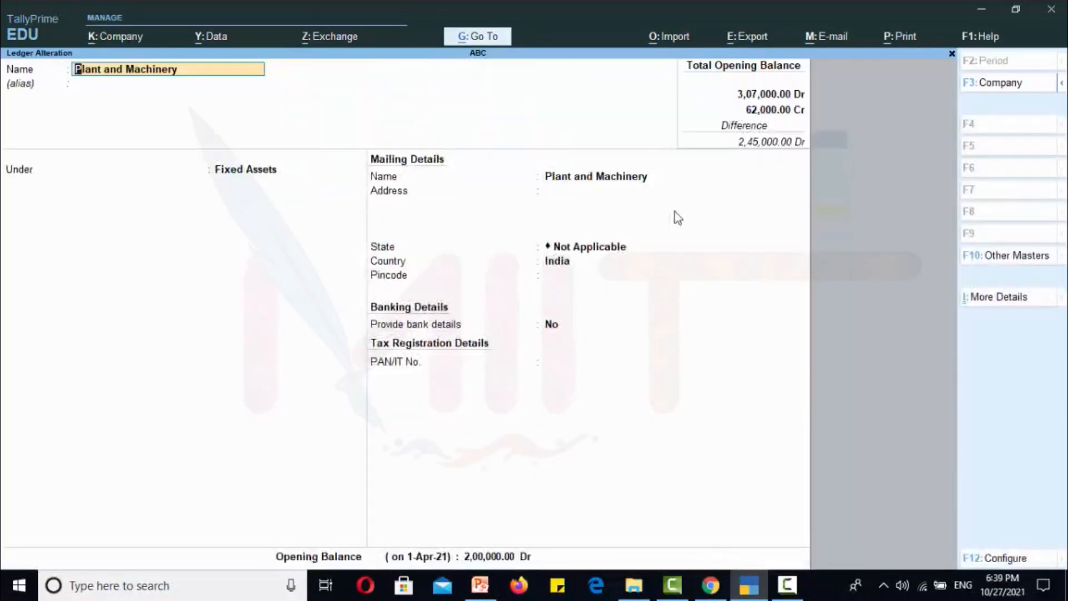
key(Escape)
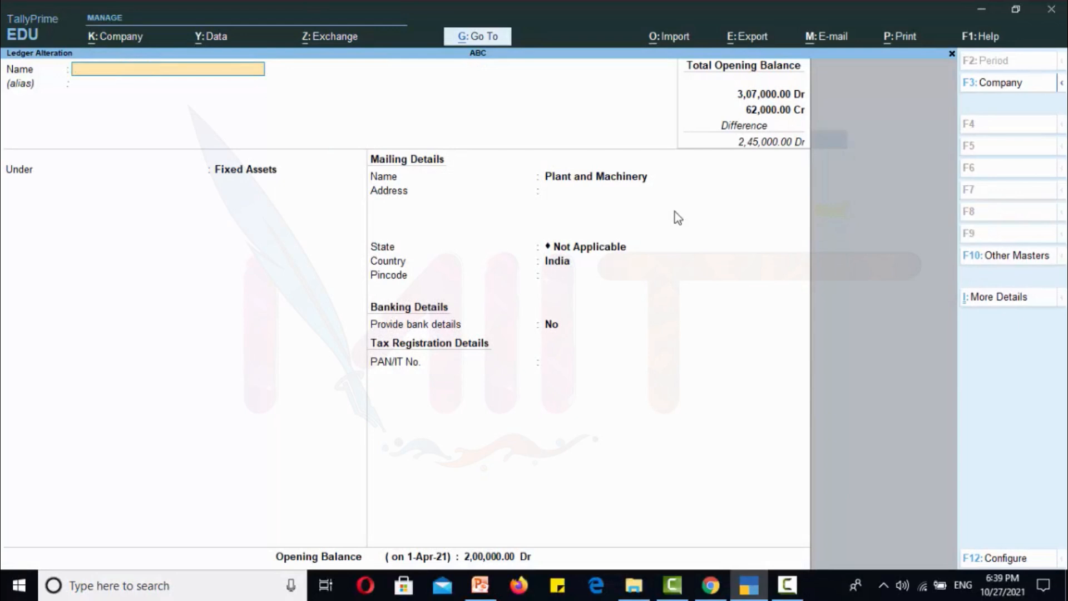
key(Escape)
key(y)
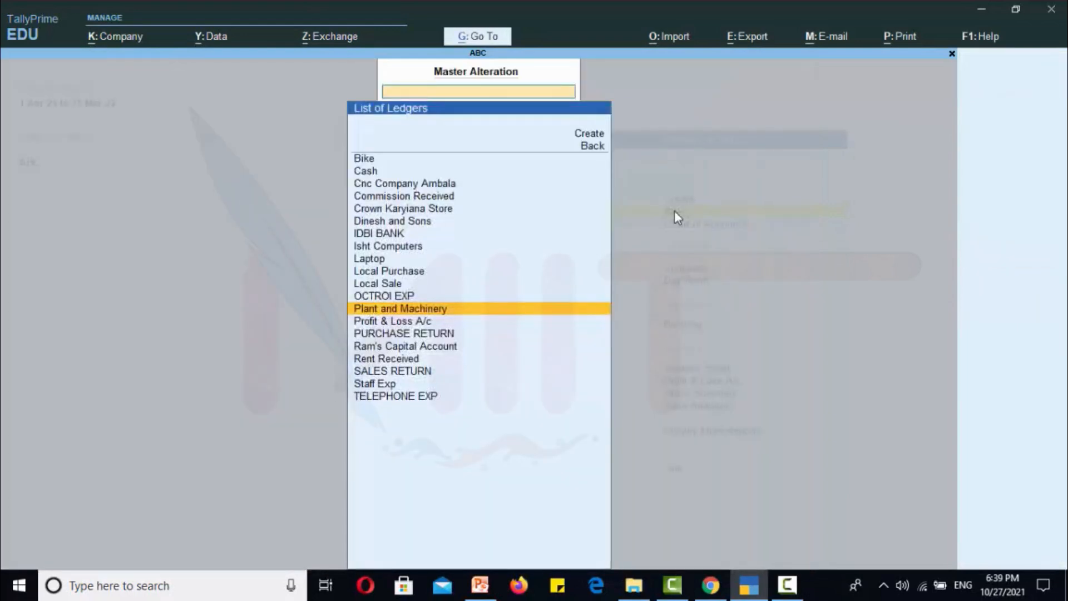
- Open the Bike ledger for alteration to check its details, then close it and return to the Gateway of Tally
key(Up)
key(Up)
key(Up)
key(Up)
key(Up)
key(Up)
key(Up)
key(Up)
key(Up)
key(Up)
key(Up)
key(Up)
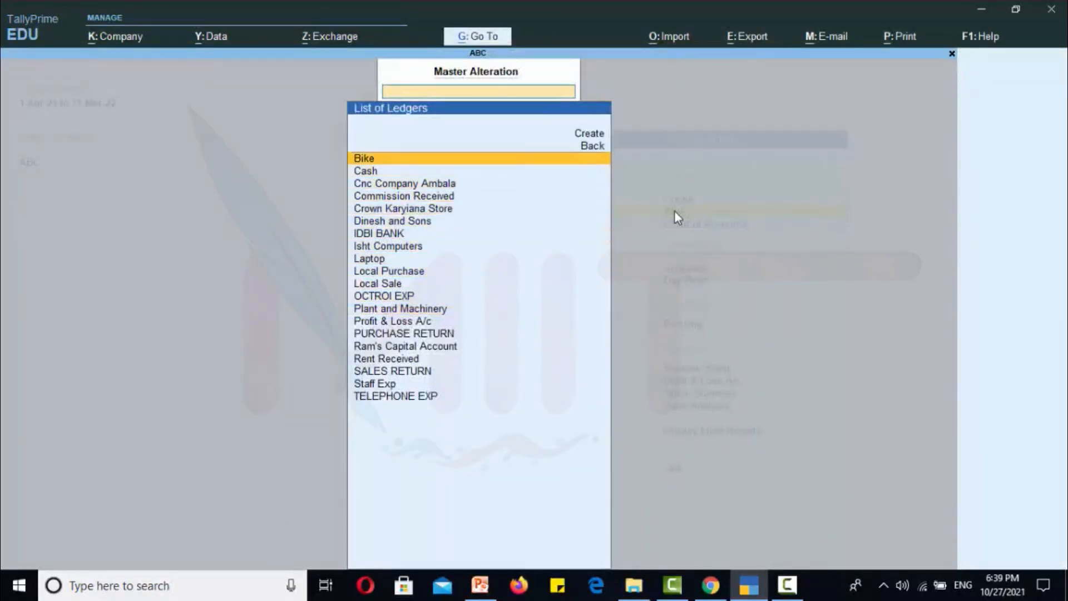
key(Return)
key(Escape)
key(Escape)
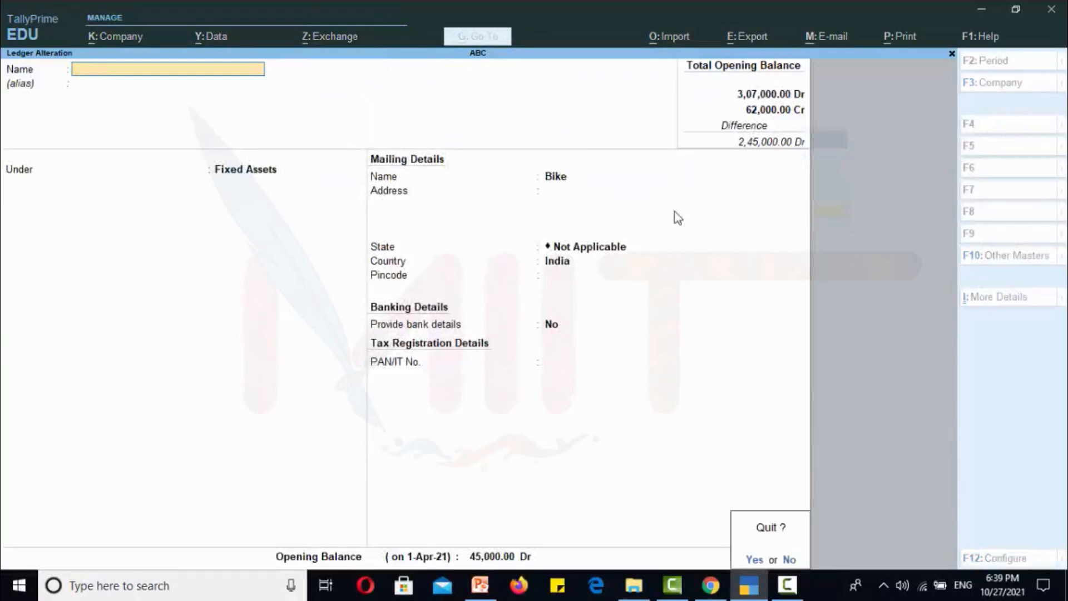
key(y)
key(Escape)
key(Escape)
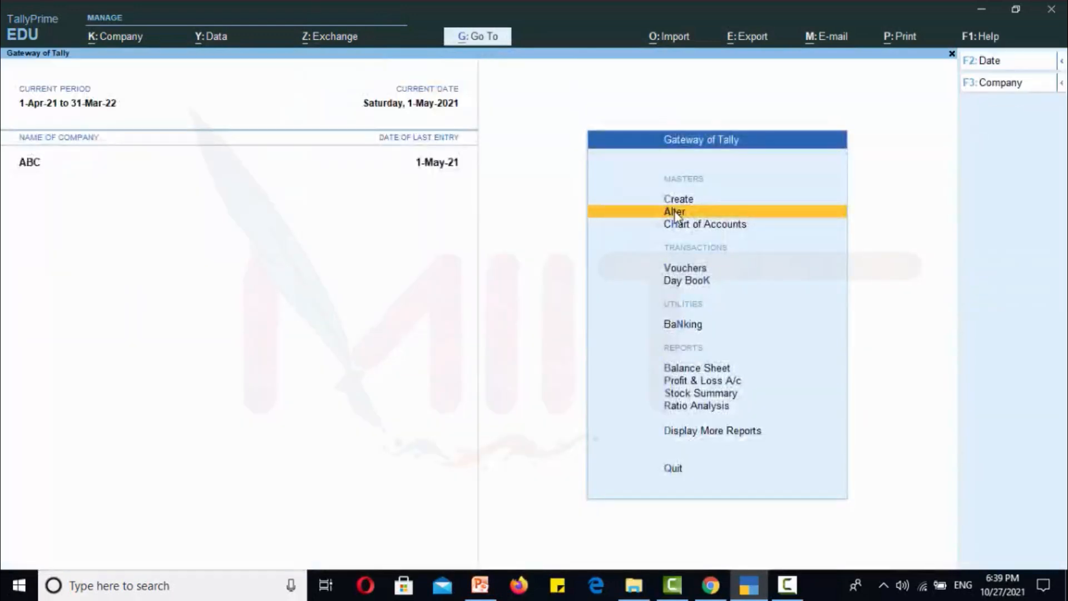
- Open voucher entry with a new Journal voucher
key(Down)
key(Down)
key(Down)
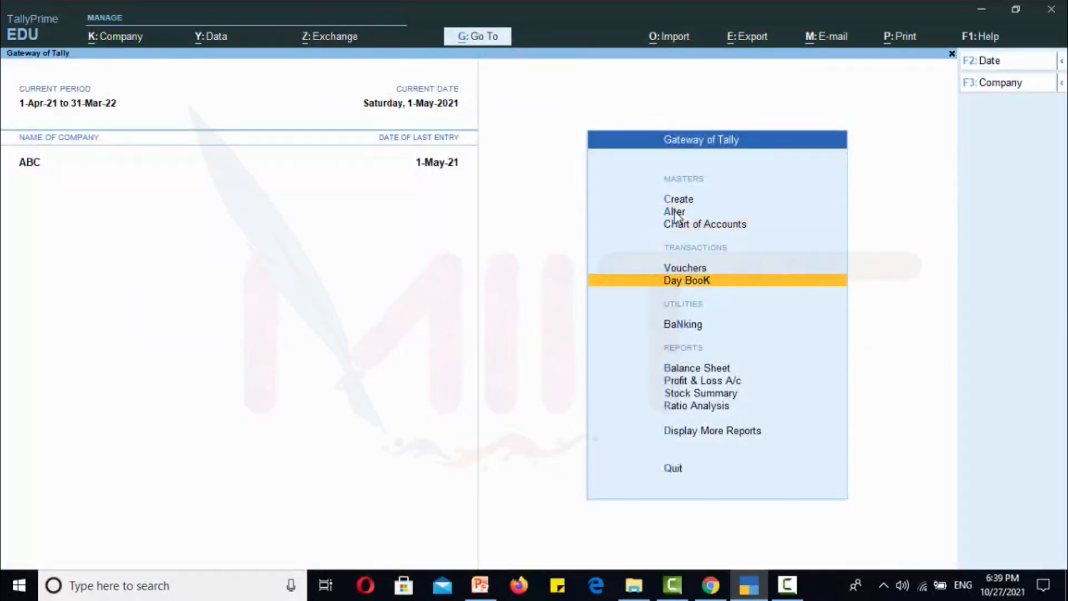
key(Up)
key(Return)
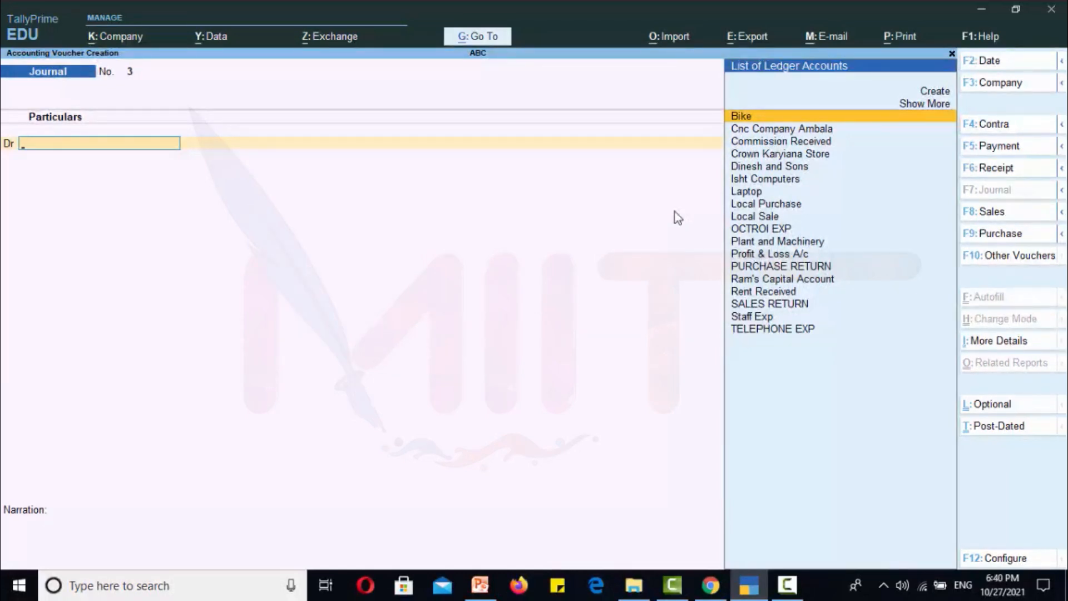
- Create a ledger named Depriciation under Indirect Expenses with ledger type Not Applicable, and save it into the journal's debit line
key(alt+c)
text(De)
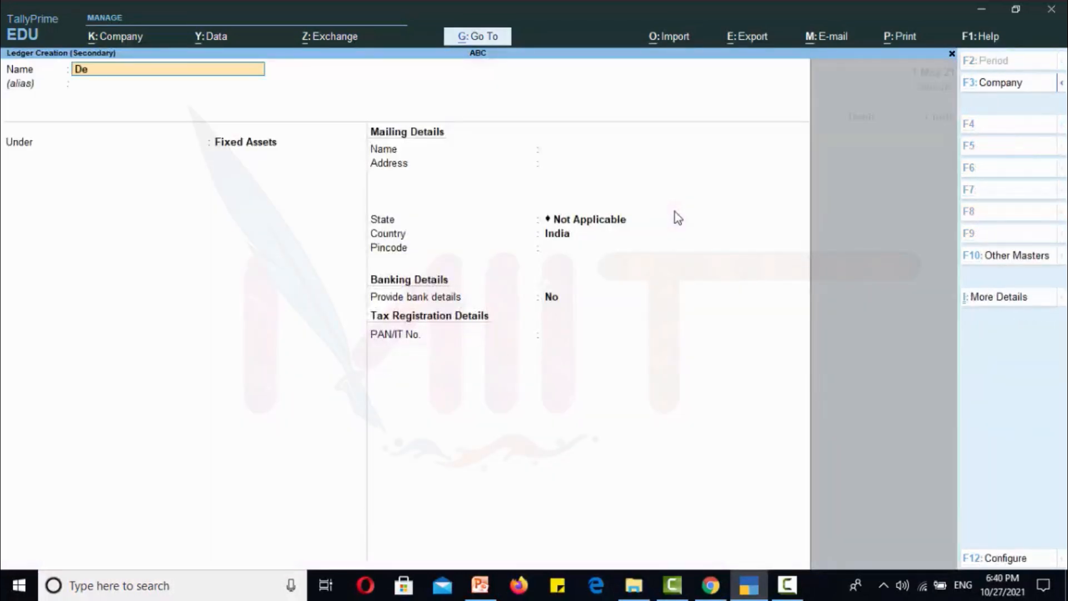
text(priciation)
key(Return)
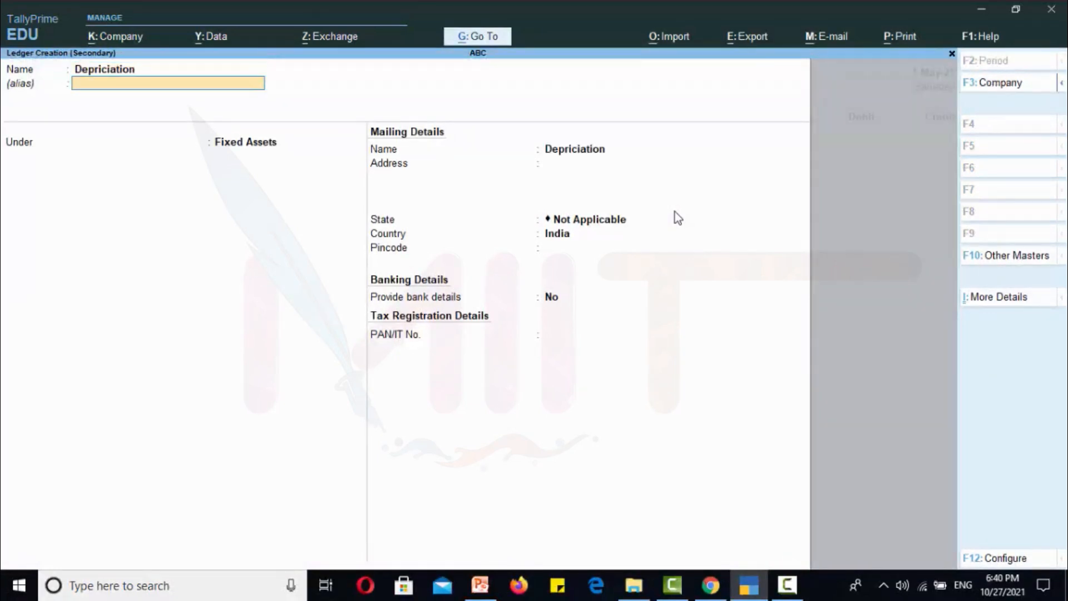
key(Return)
text(Indi)
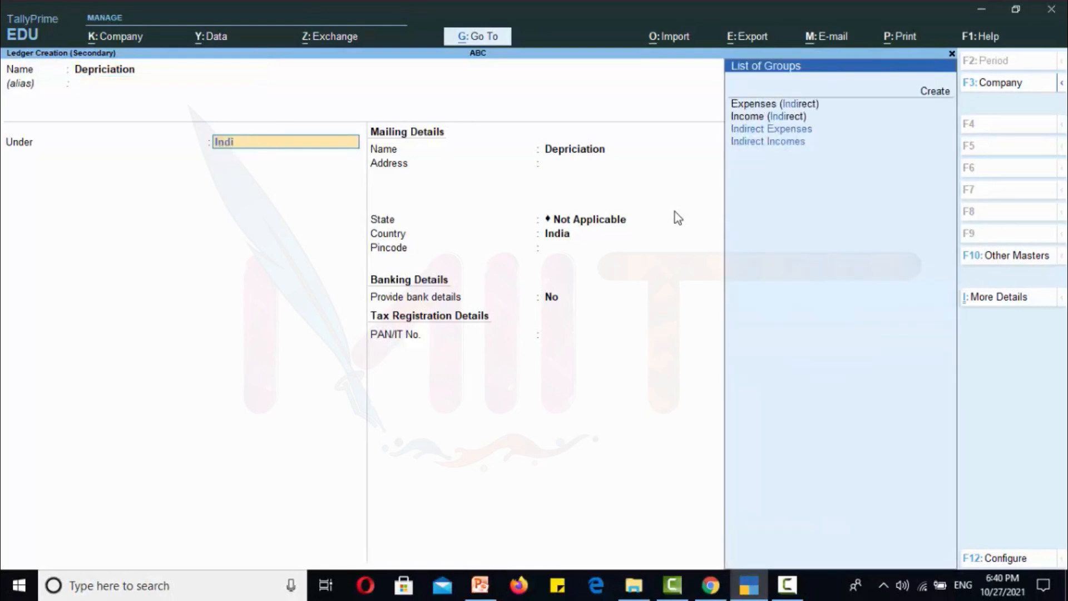
key(Return)
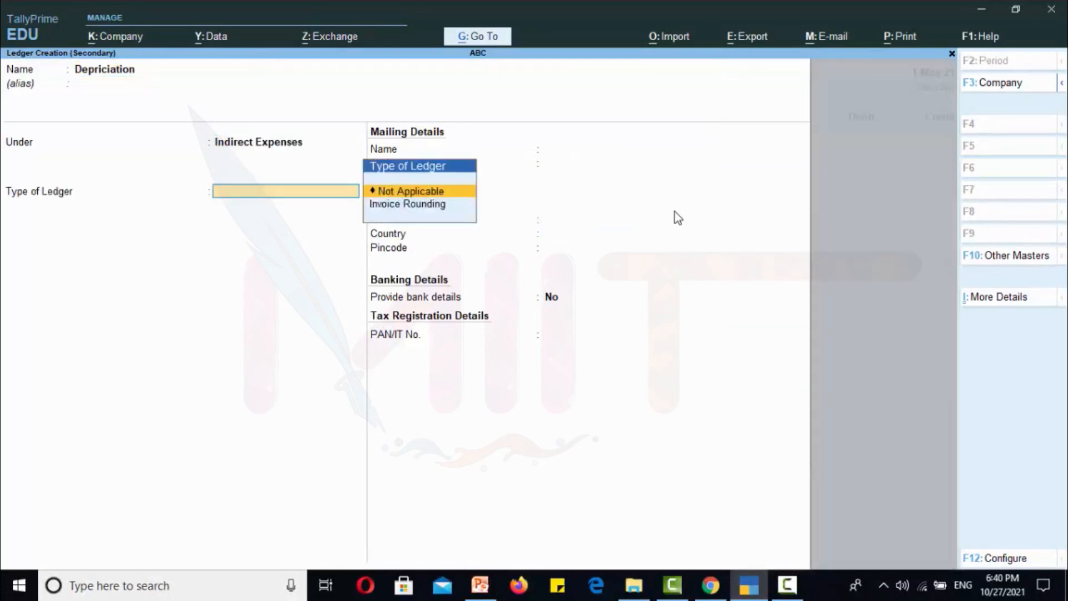
key(Return)
key(Return)
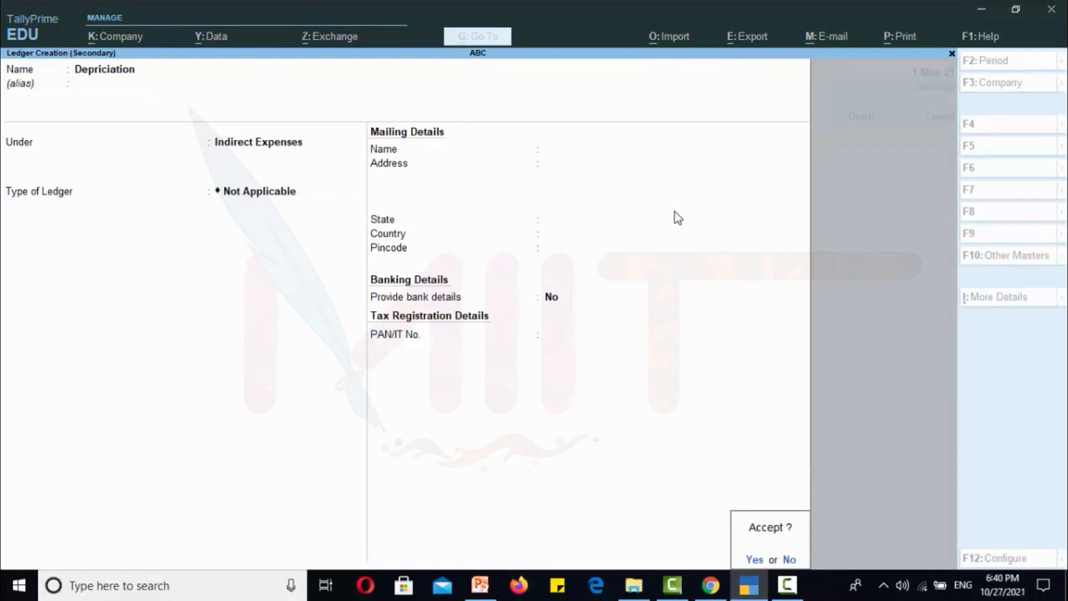
key(Return)
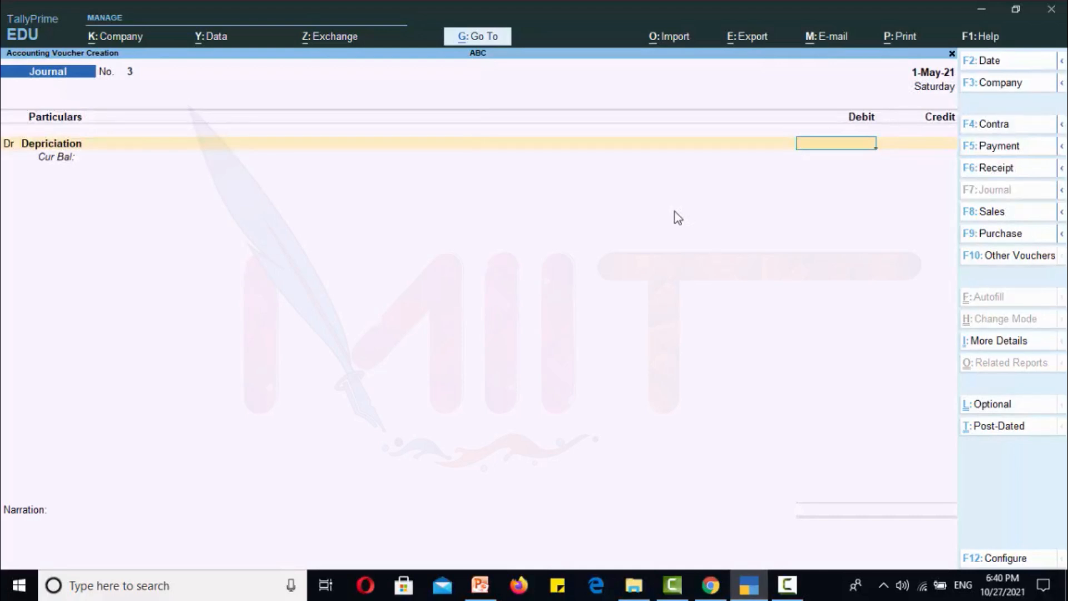
- Debit Depriciation with 4500 and credit the Bike ledger in the journal voucher
text(4500)
key(Return)
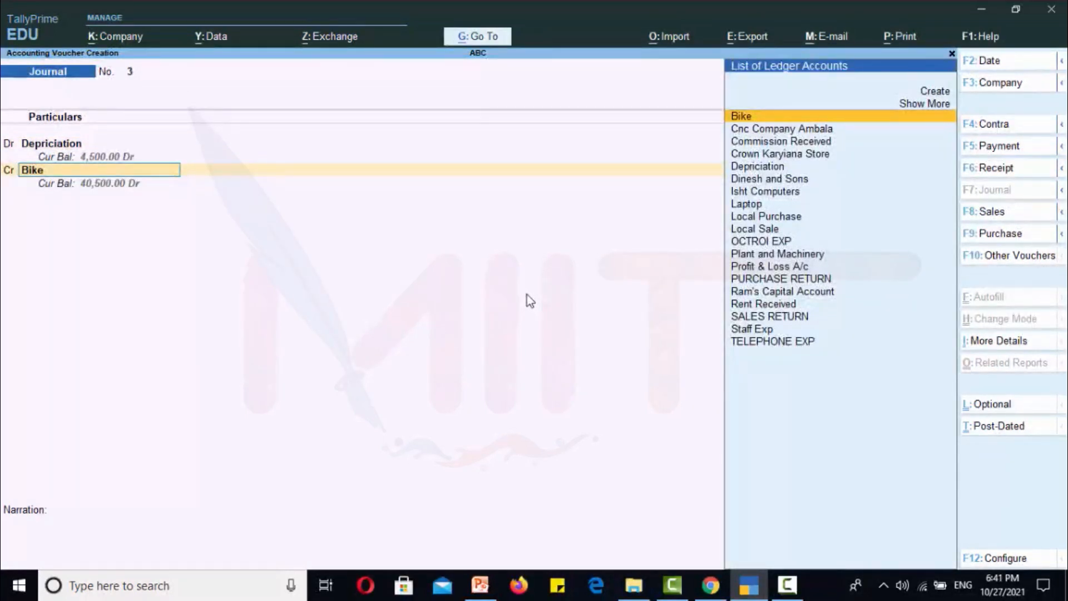
key(Return)
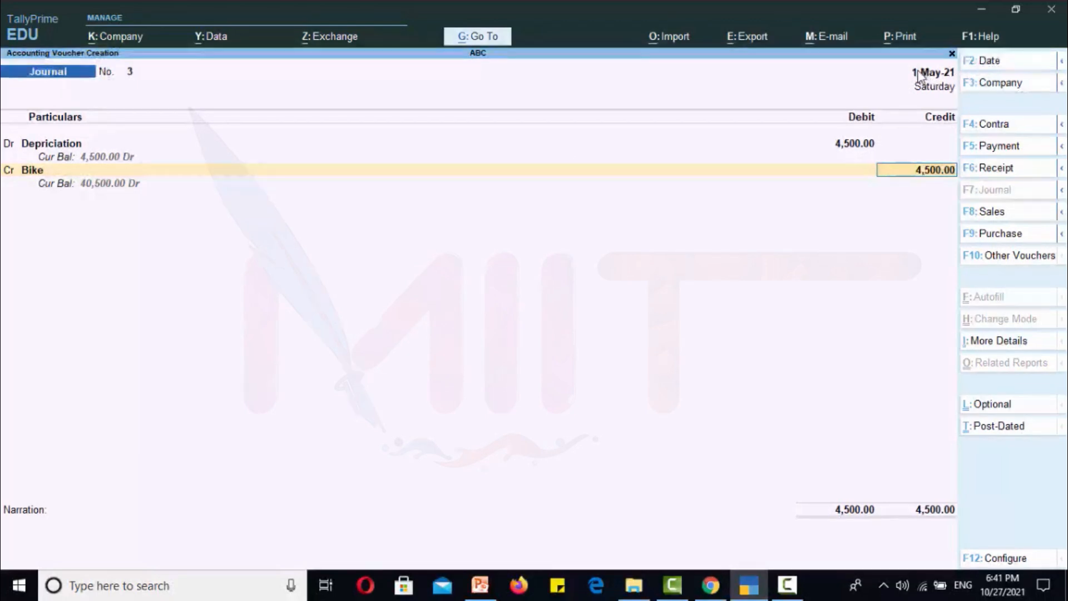
- Set the journal voucher's date to 31-3-2022
click(985, 63)
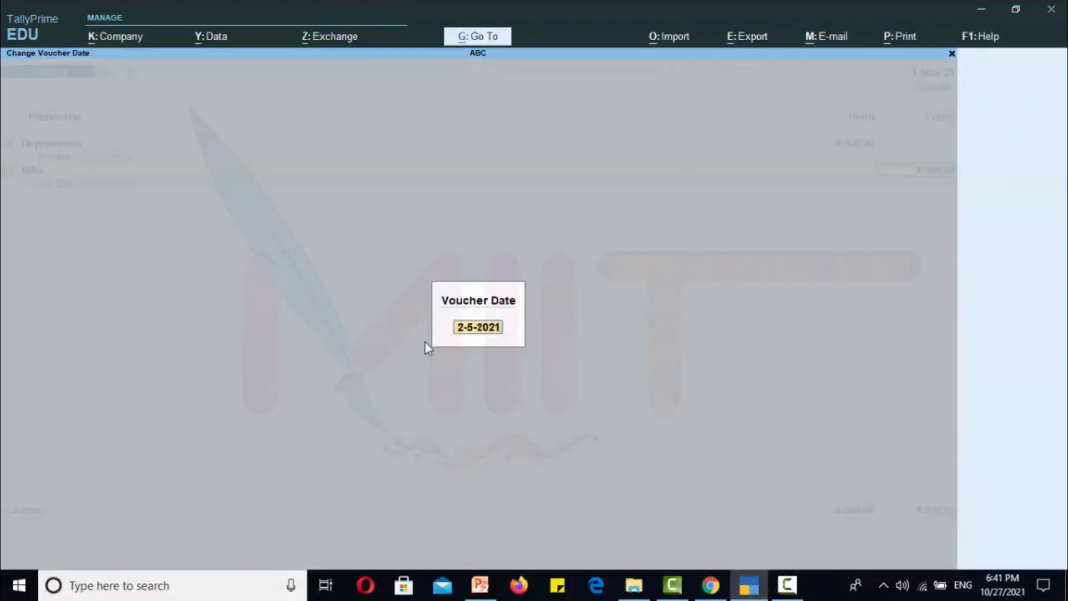
text(31-4)
key(BackSpace)
text(3-2022)
key(Return)
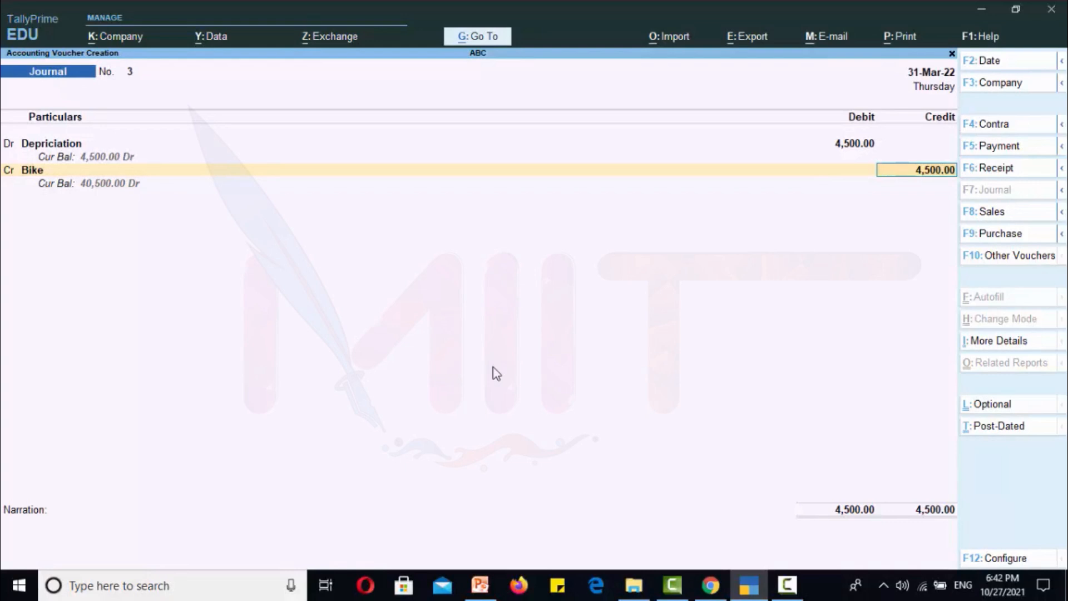
key(Return)
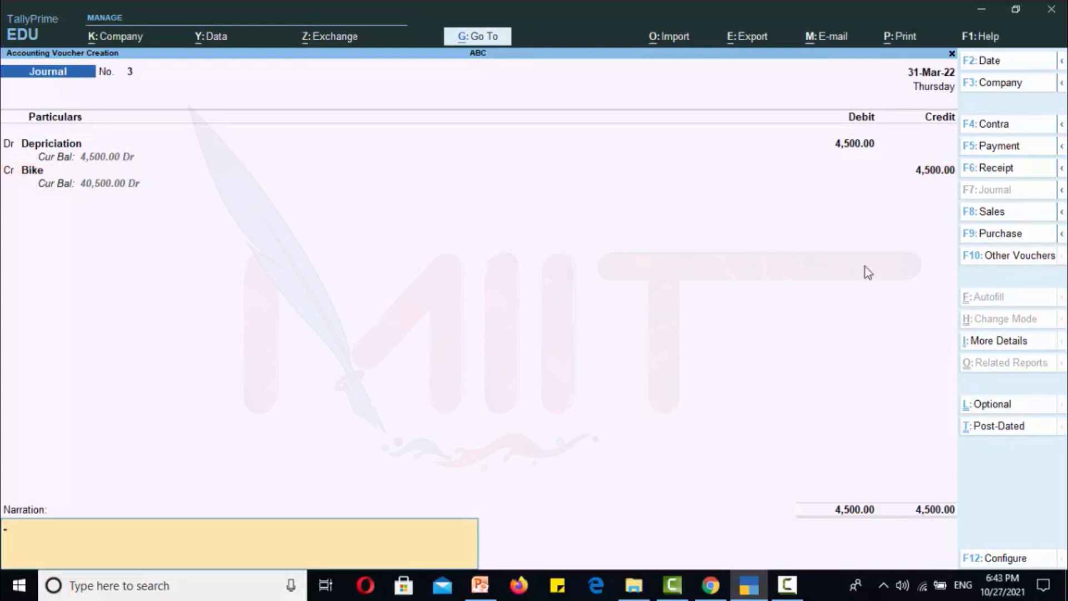
text(depriciation of bike is 4500 @10%)
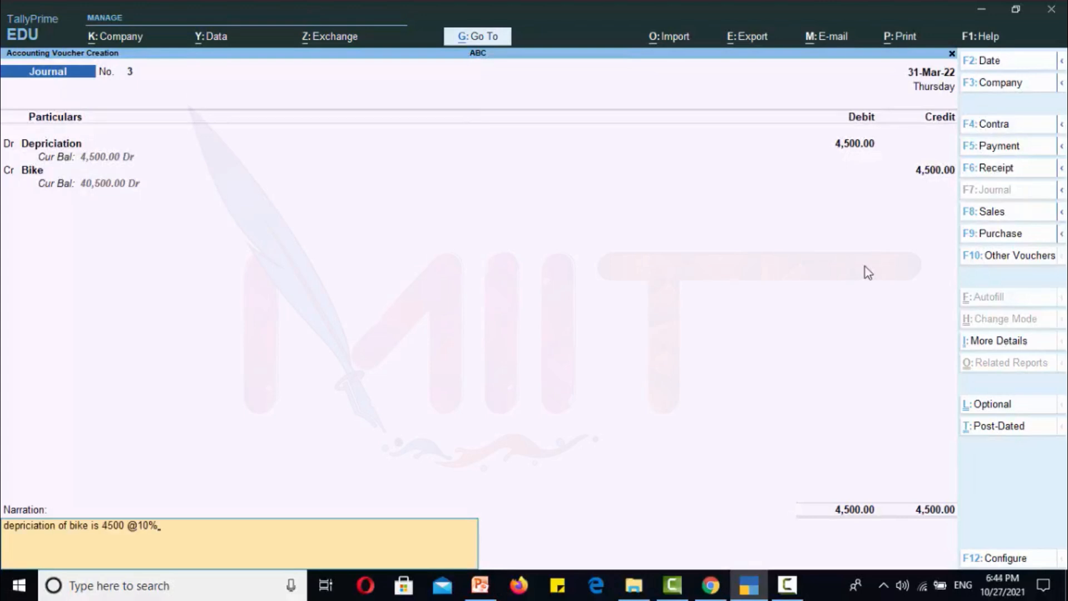
key(Return)
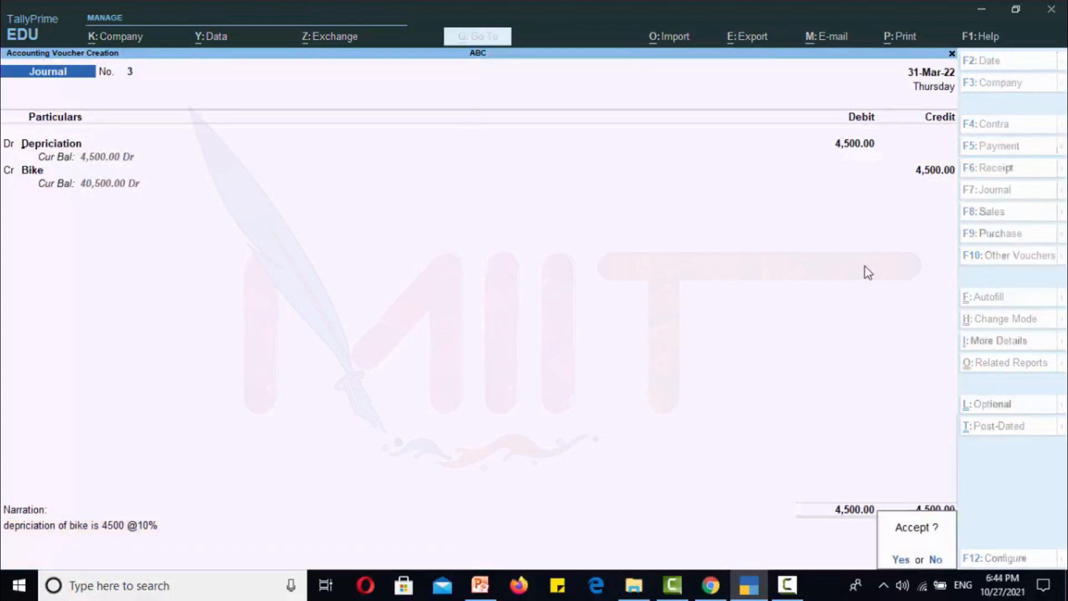
key(Return)
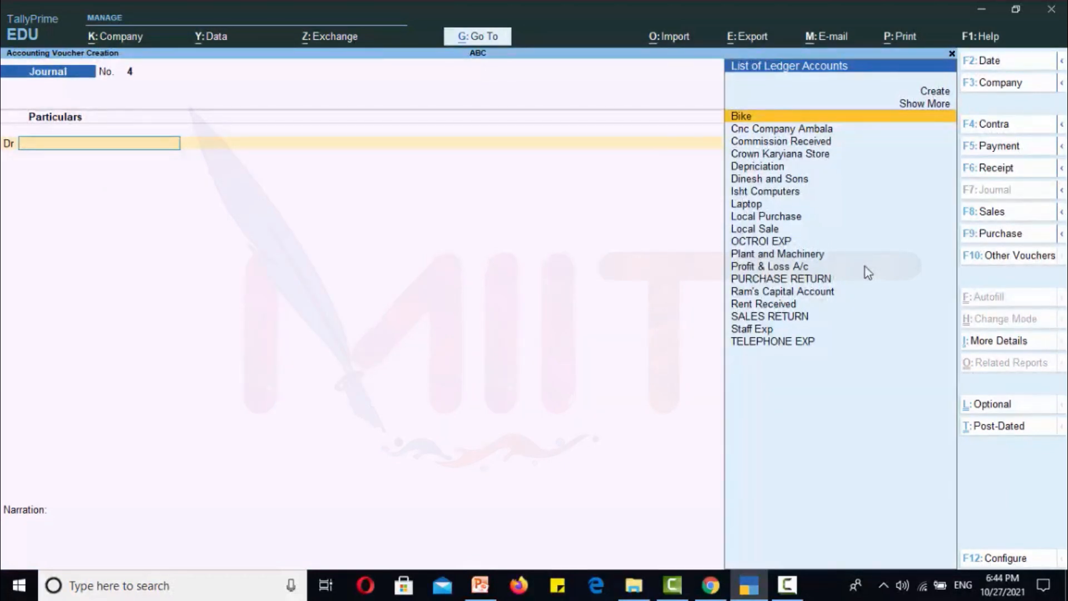
- Debit the Depriciation ledger with 10000 in the new journal voucher
key(Down)
key(Down)
key(Down)
key(Down)
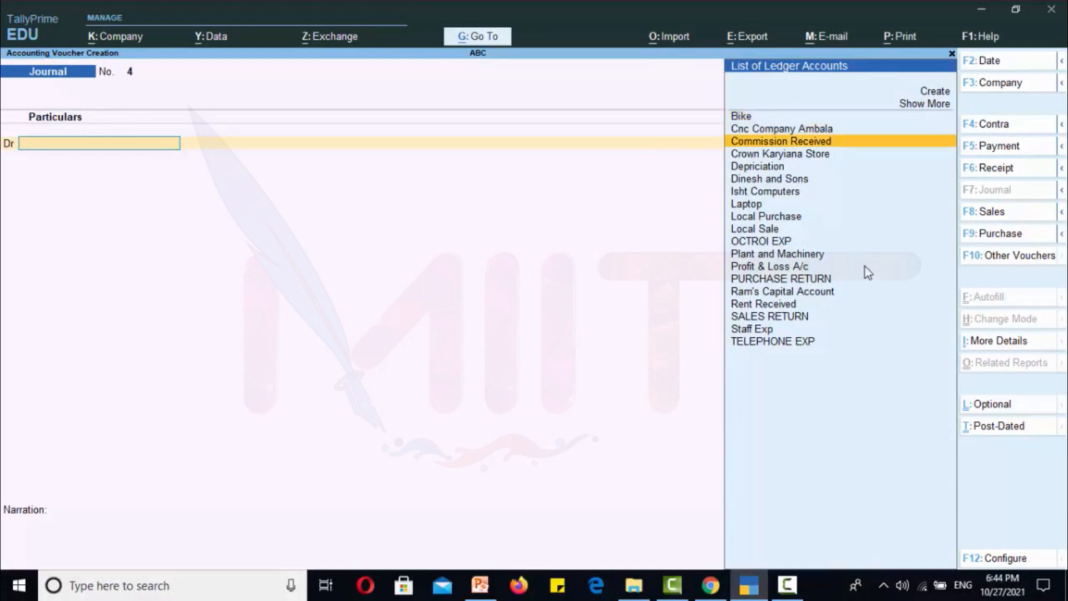
key(Return)
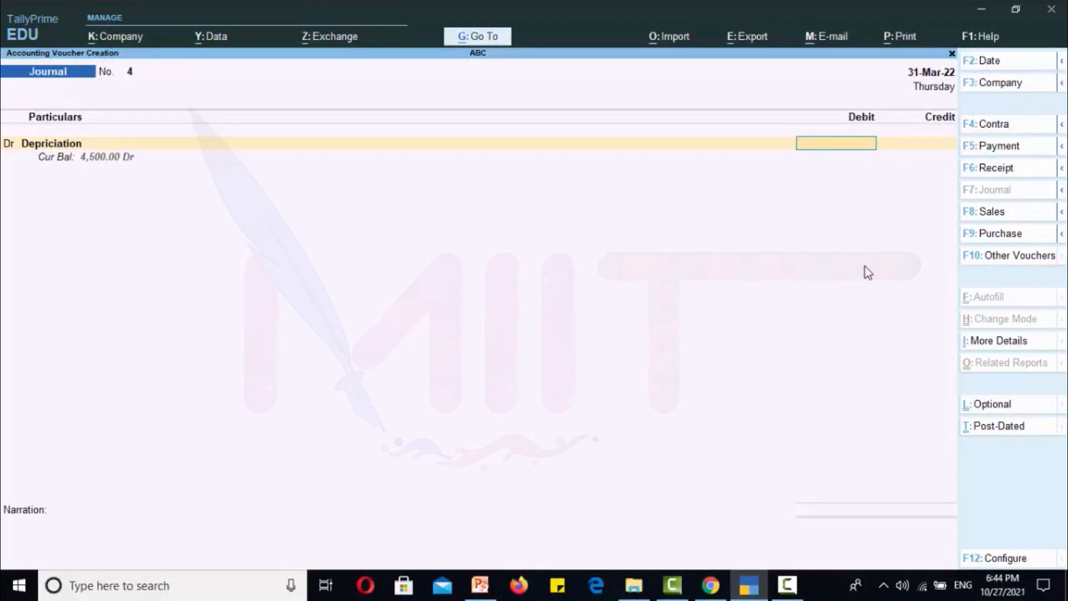
text(10000)
key(Return)
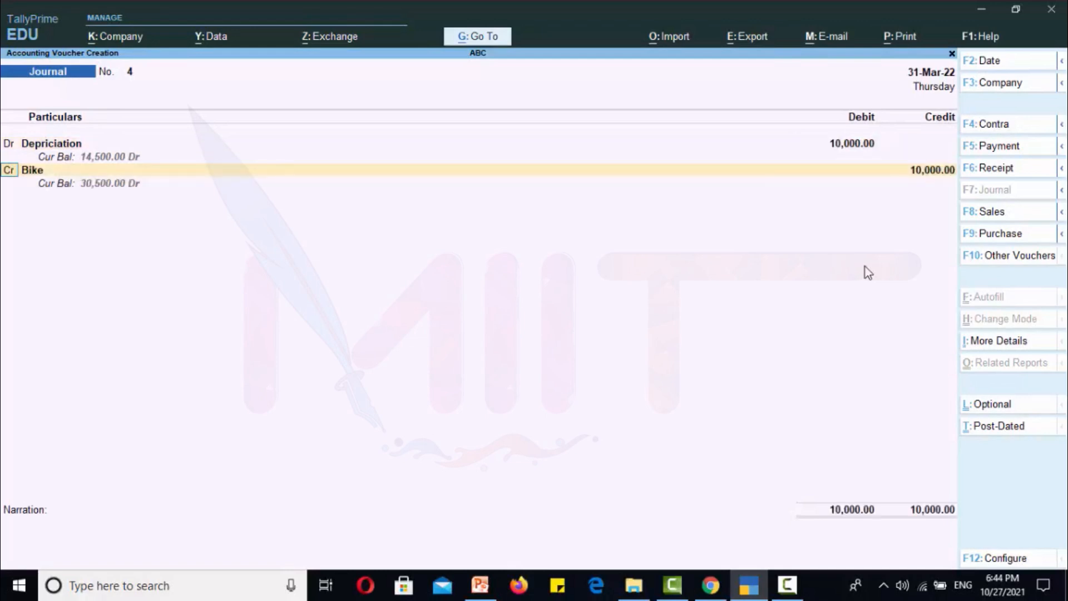
- Set Plant and Machinery as the credited ledger of the 10,000 depreciation entry
key(Return)
key(Down)
key(Down)
key(Down)
key(Down)
key(Down)
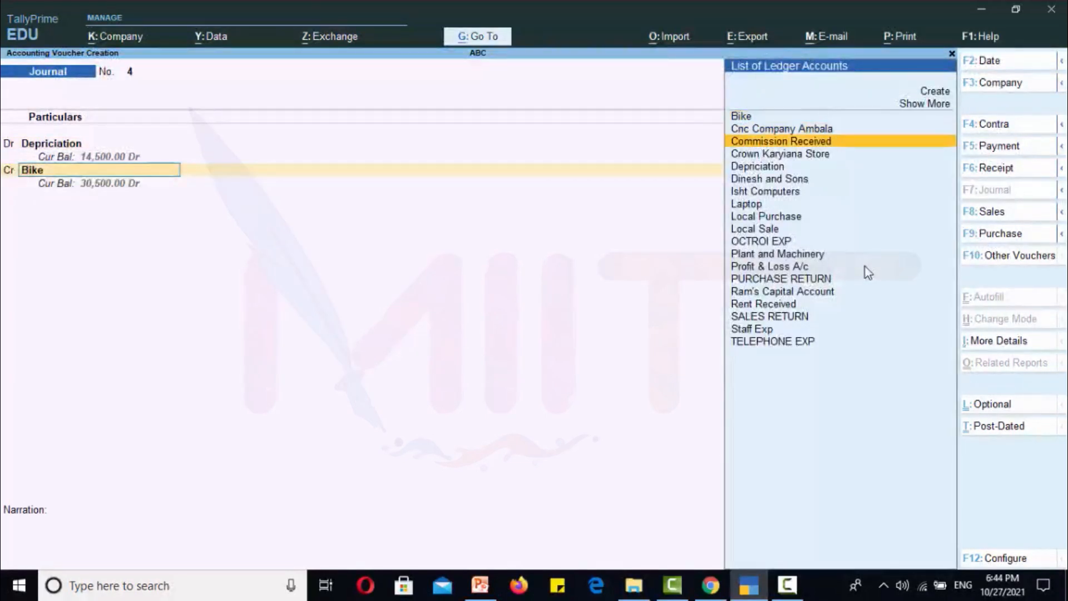
key(Down)
key(Down)
key(Down)
key(Down)
key(Down)
key(Down)
key(Return)
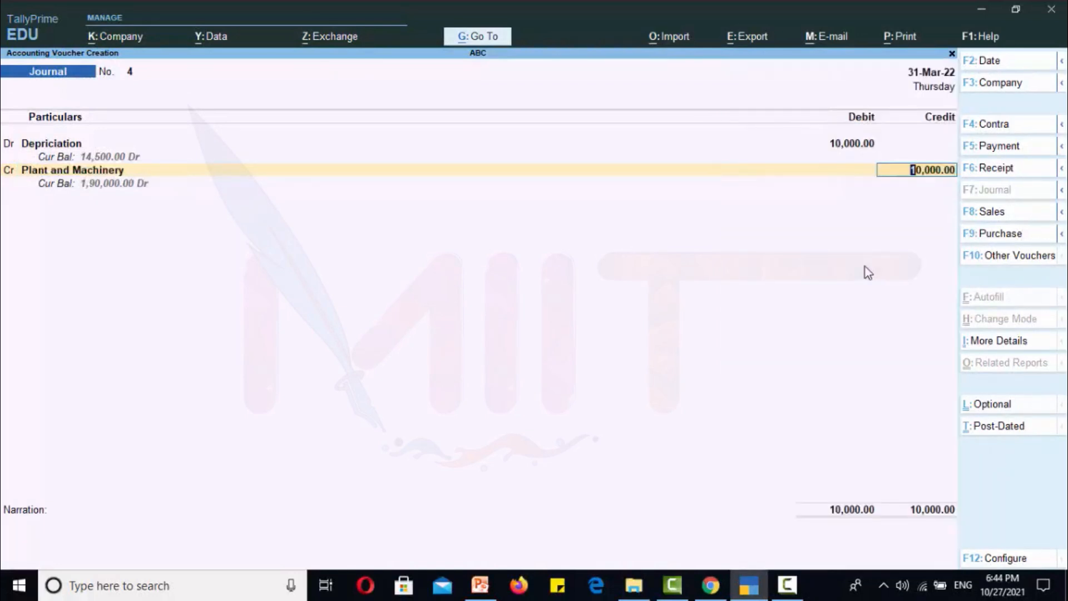
- Save the Plant and Machinery depreciation voucher with a blank narration and return to the Gateway of Tally
key(Return)
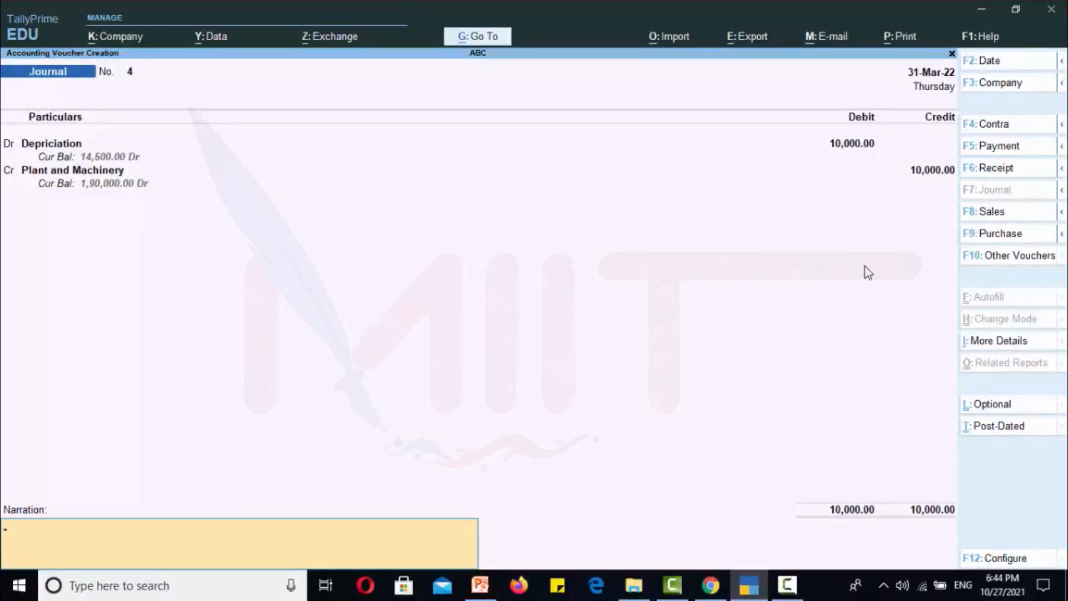
key(Return)
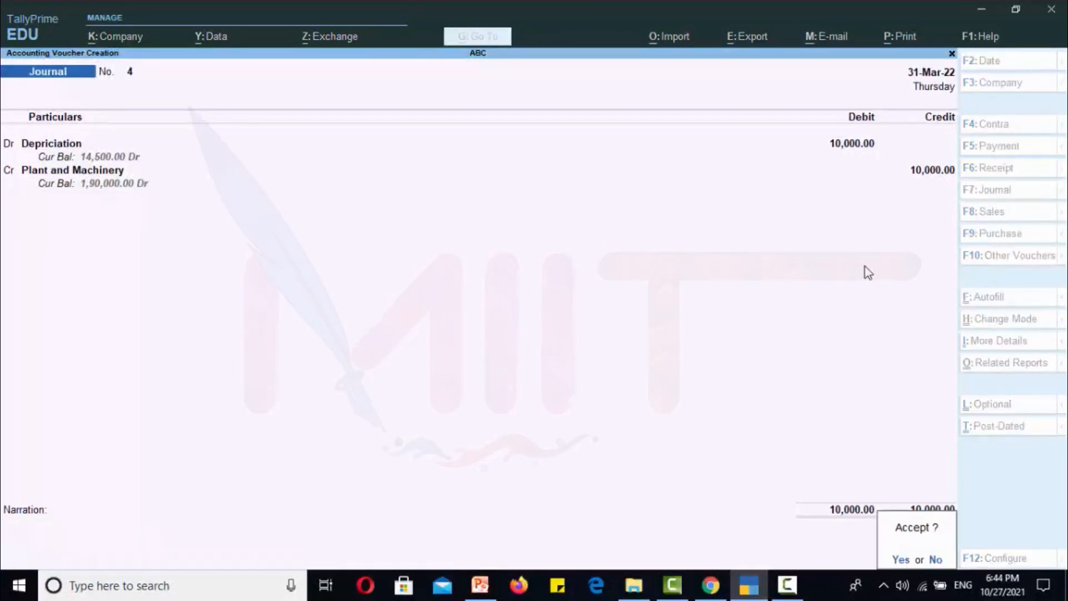
key(Return)
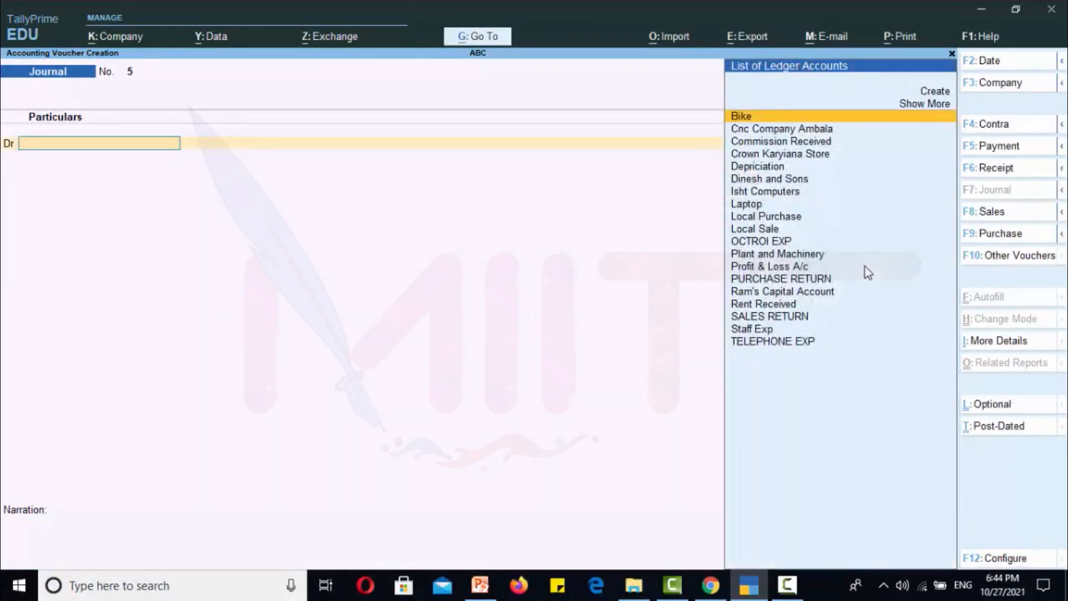
key(Escape)
key(Return)
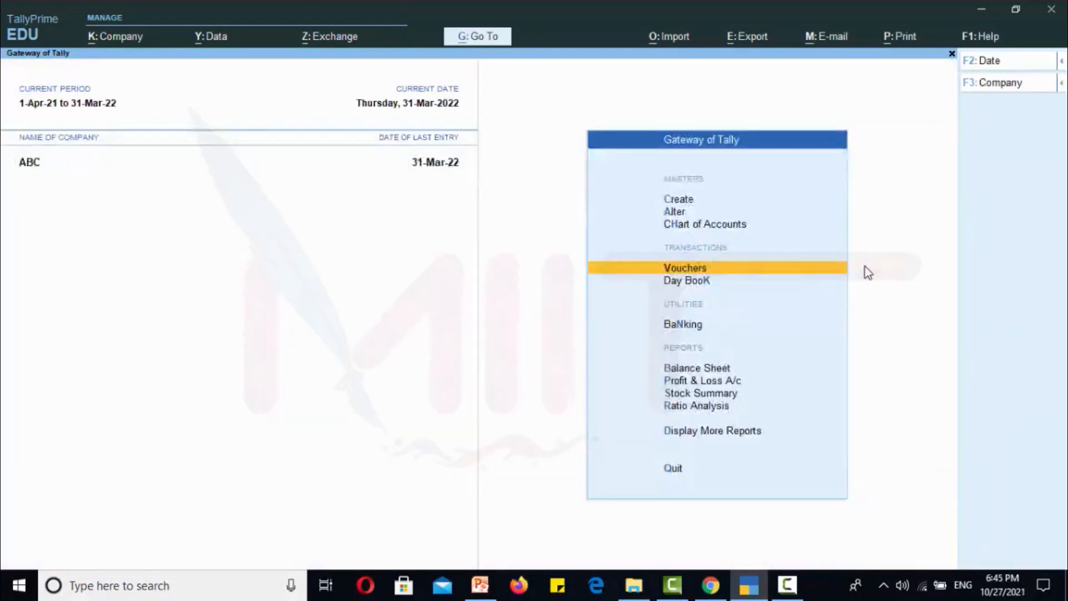
- Open the Balance Sheet and drill into Fixed Assets to examine the closing balances of its ledgers
key(Down)
key(Down)
key(Down)
key(Down)
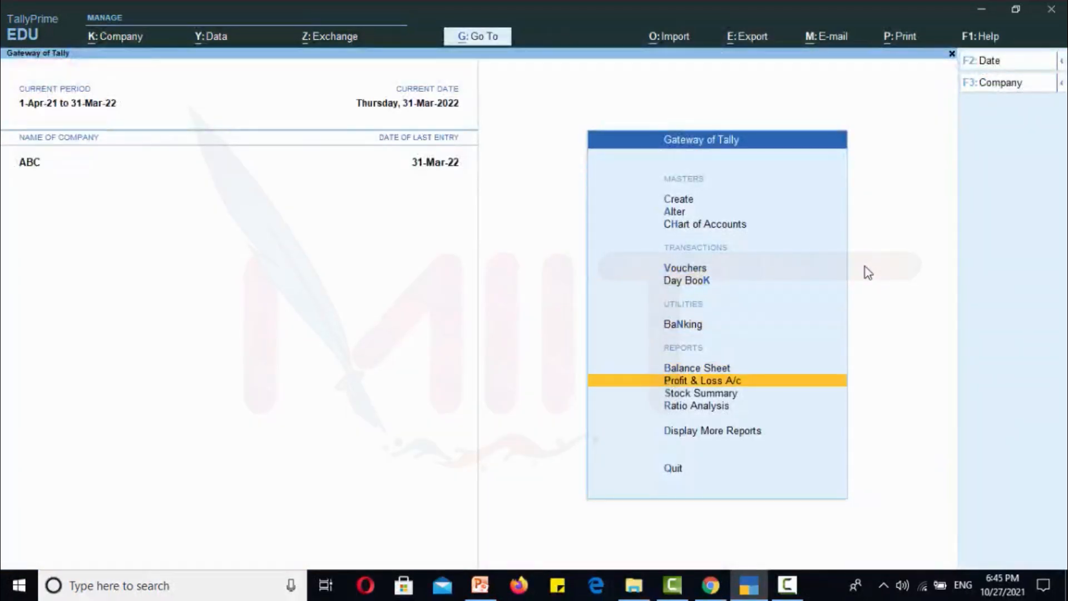
key(Up)
key(Return)
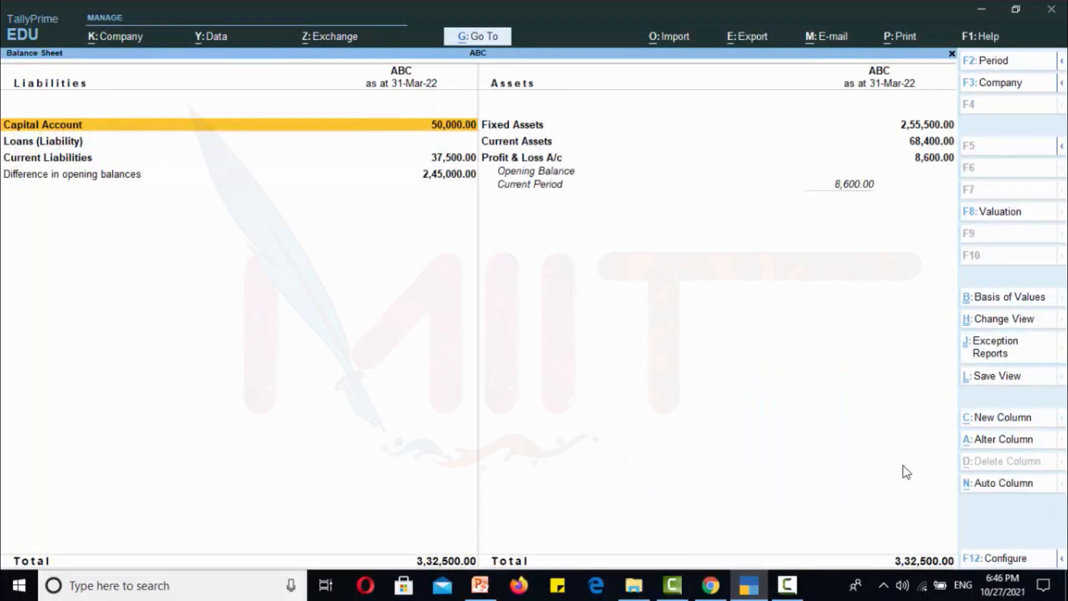
key(Right)
key(Return)
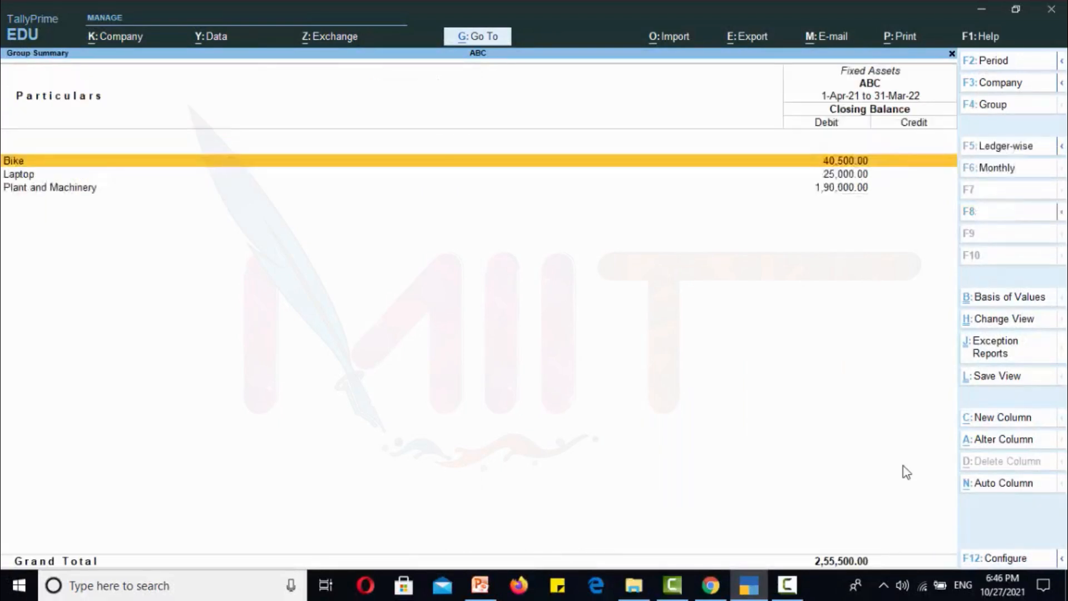
- Drill from the Bike ledger's March entry down to its depreciation voucher, then return to the Fixed Assets summary without changes
key(Return)
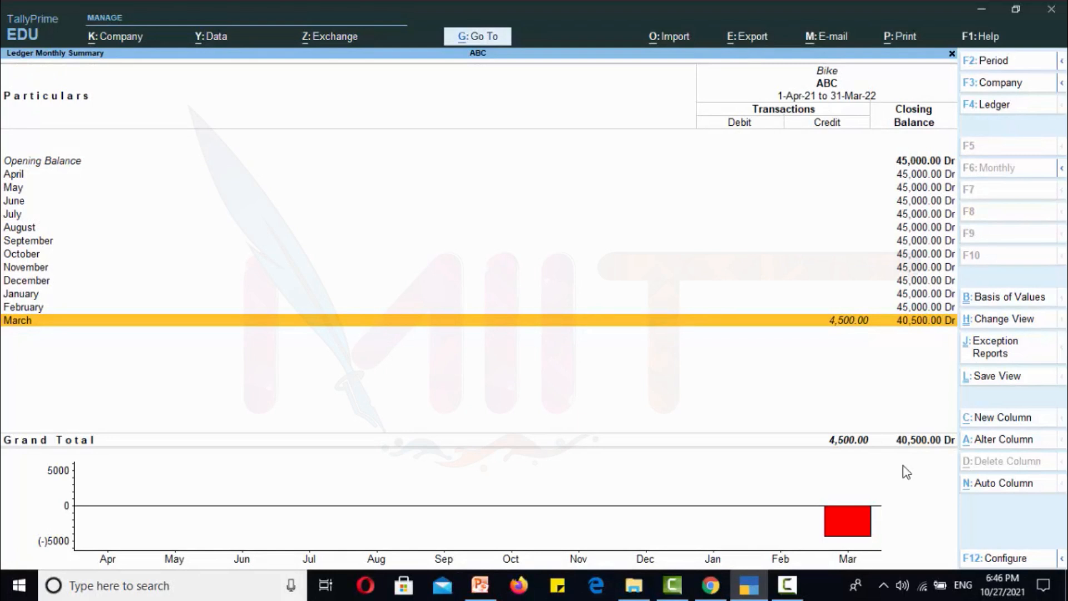
key(Return)
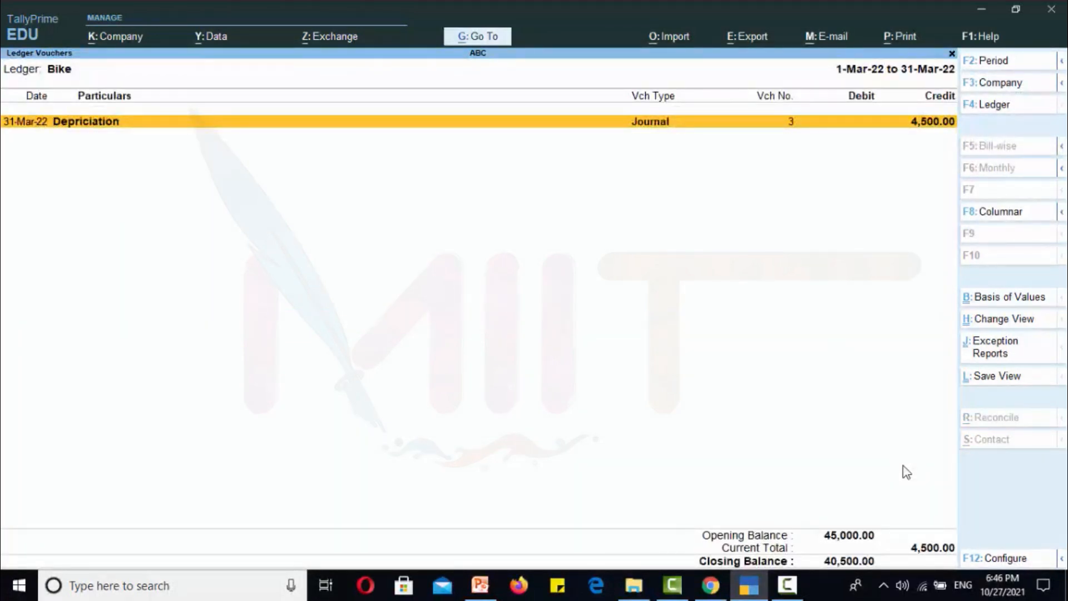
key(Return)
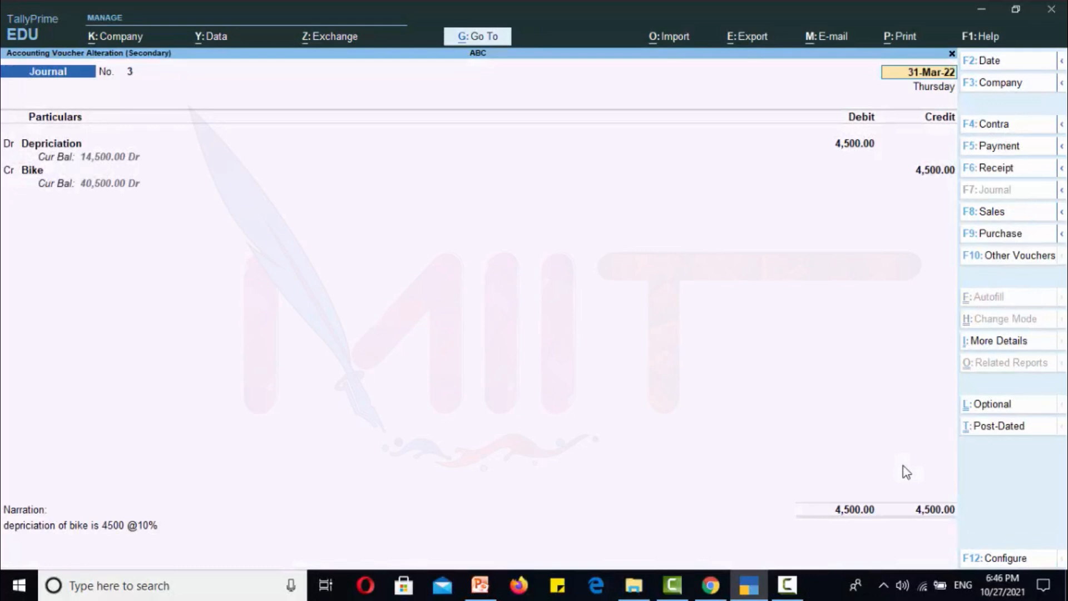
key(Escape)
key(y)
key(Escape)
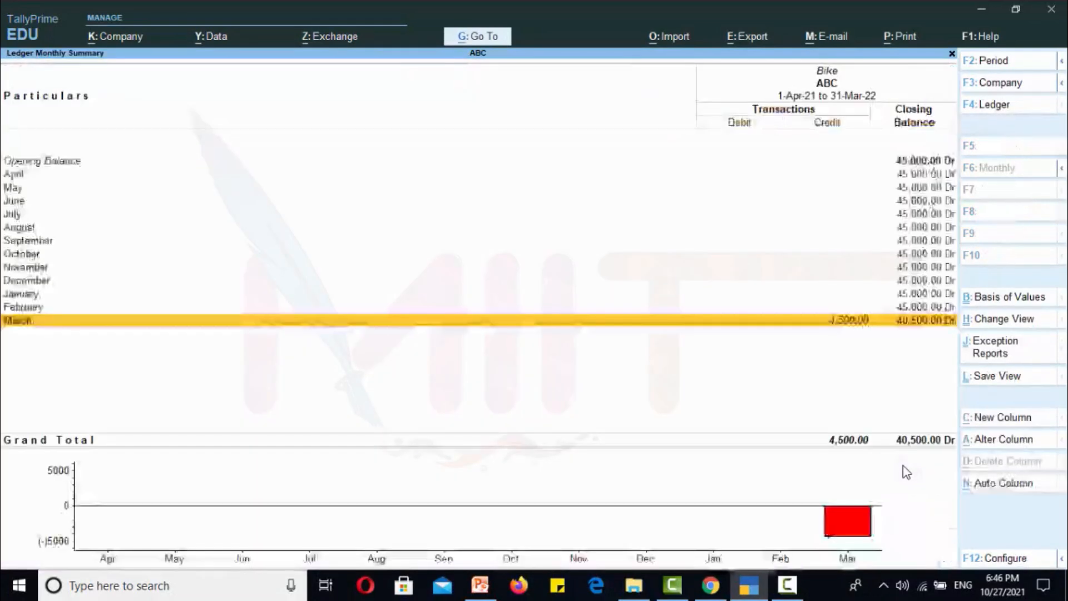
key(Escape)
- Check the Plant and Machinery ledger's monthly summary, then close the Balance Sheet
key(Down)
key(Down)
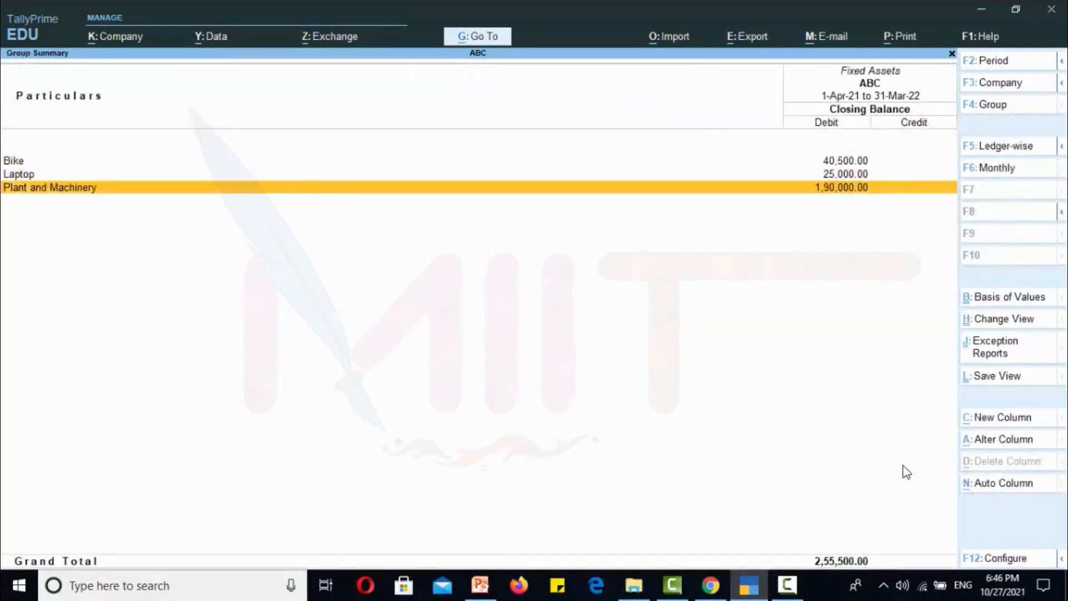
key(Return)
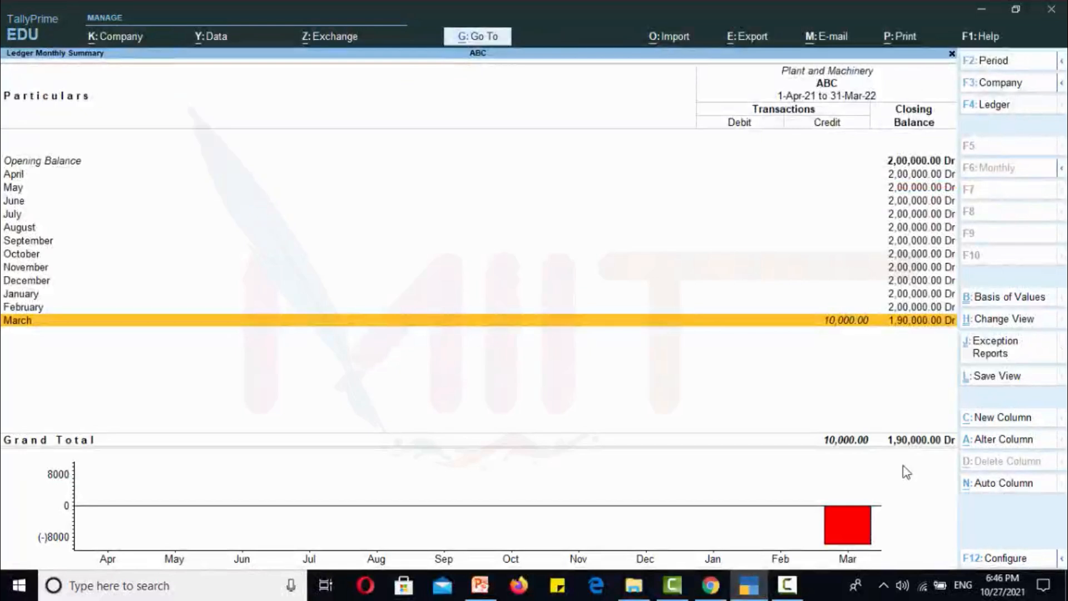
key(Escape)
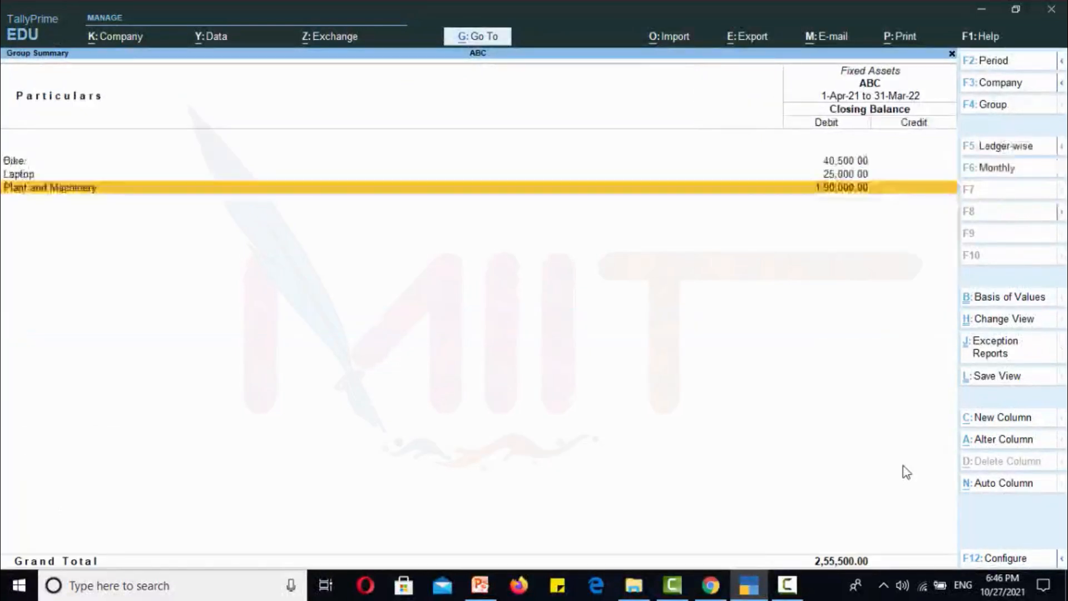
key(Escape)
key(Escape)
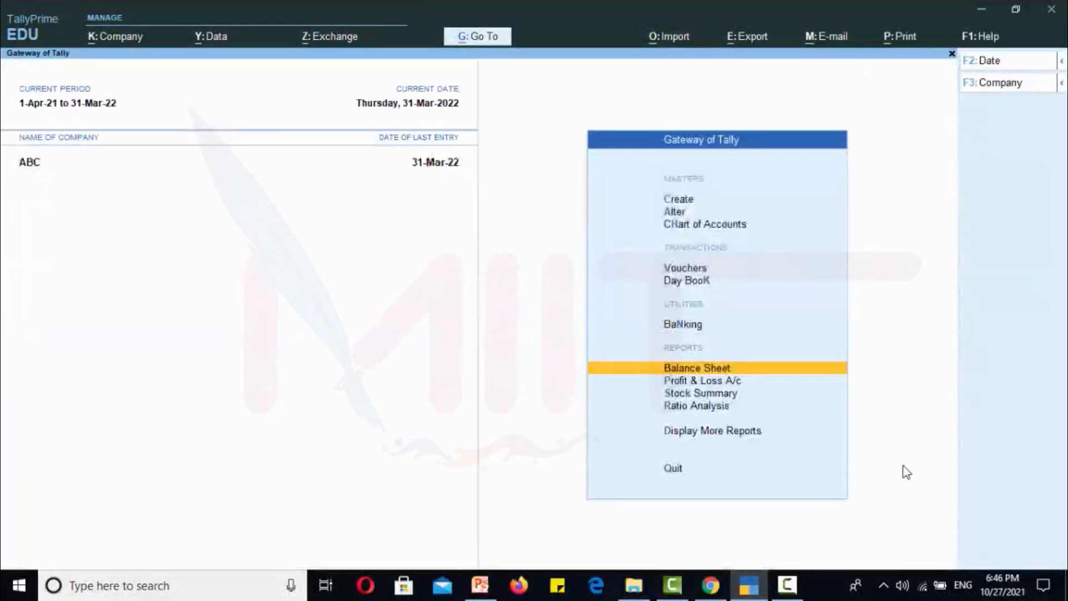
- Open the Profit & Loss A/c and drill into Indirect Expenses to check the depreciation balance
key(Down)
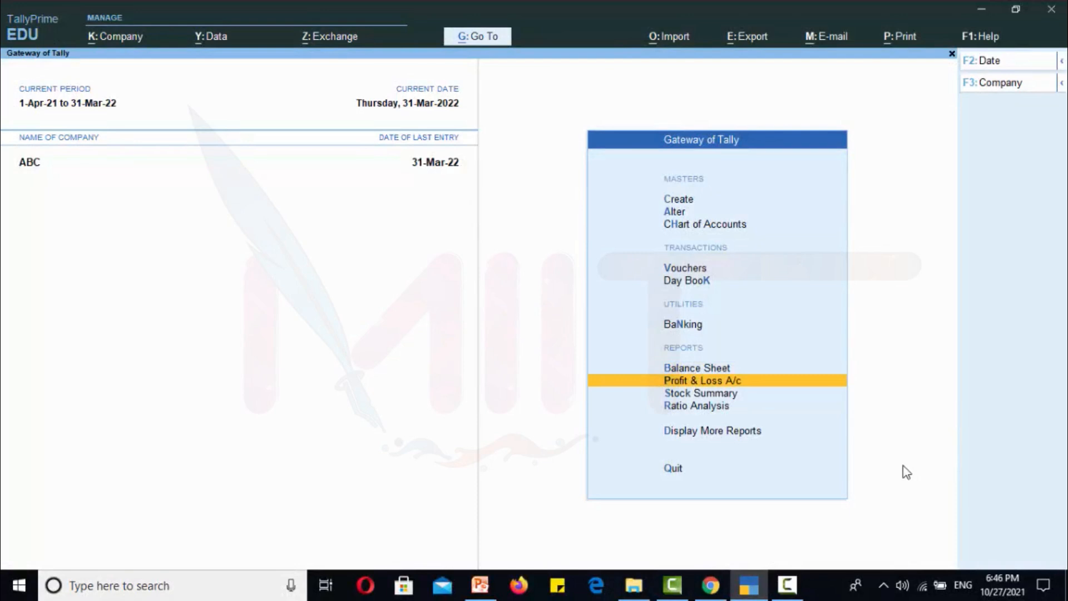
key(Return)
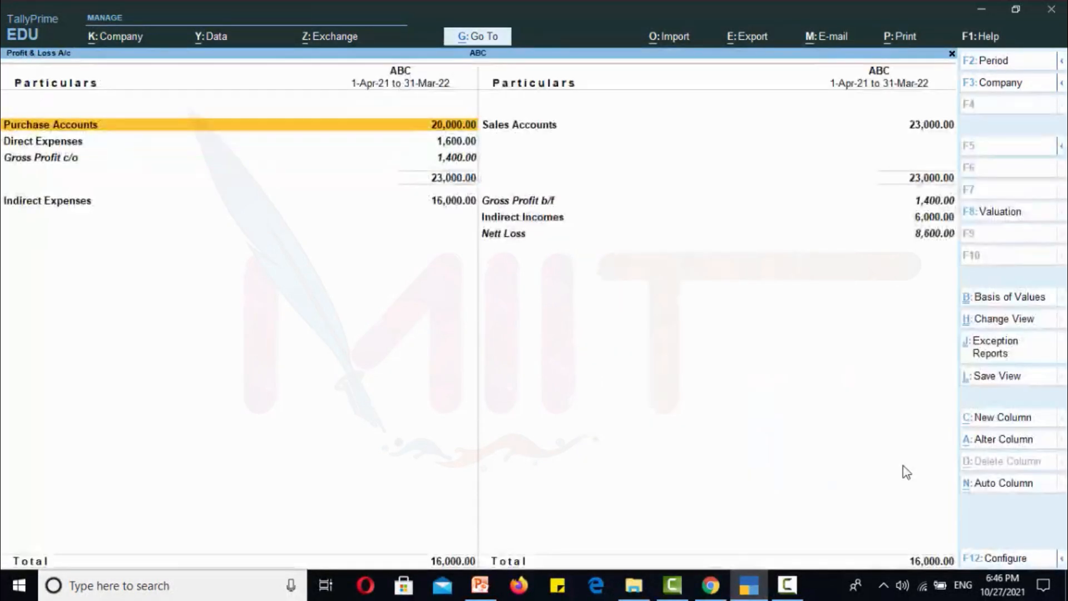
key(Down)
key(Down)
key(Down)
key(Return)
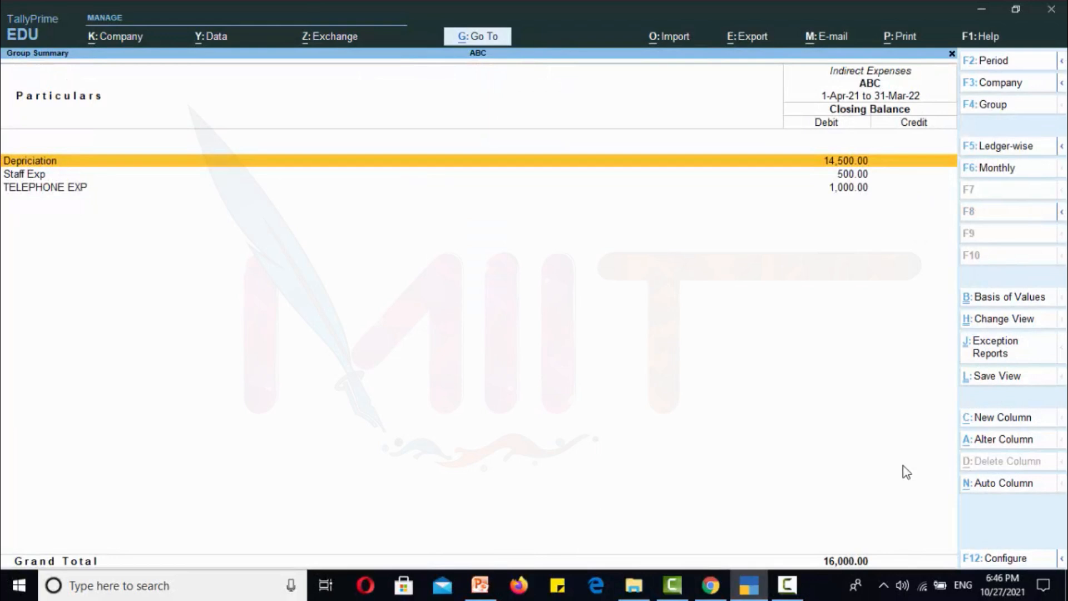
- Examine the Depriciation ledger's monthly summary and its March vouchers, then close both views
key(Return)
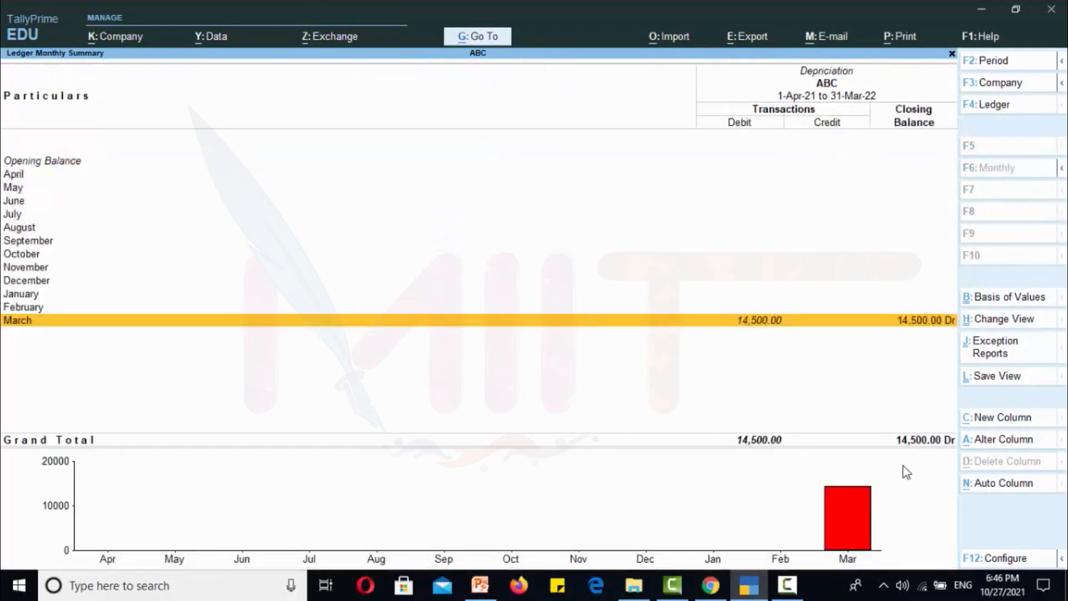
key(Return)
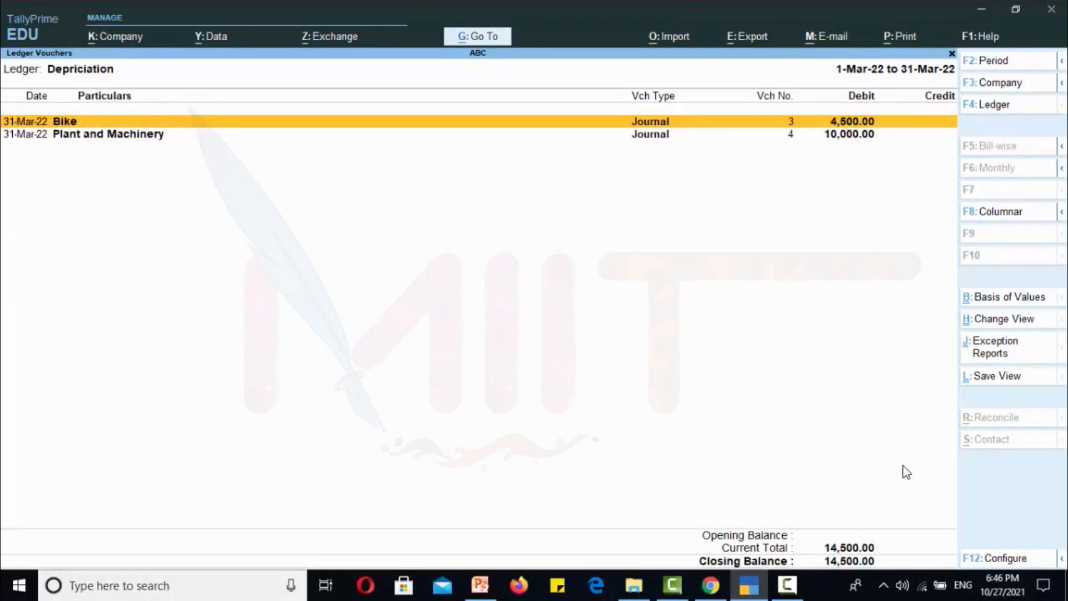
key(Escape)
key(Escape)
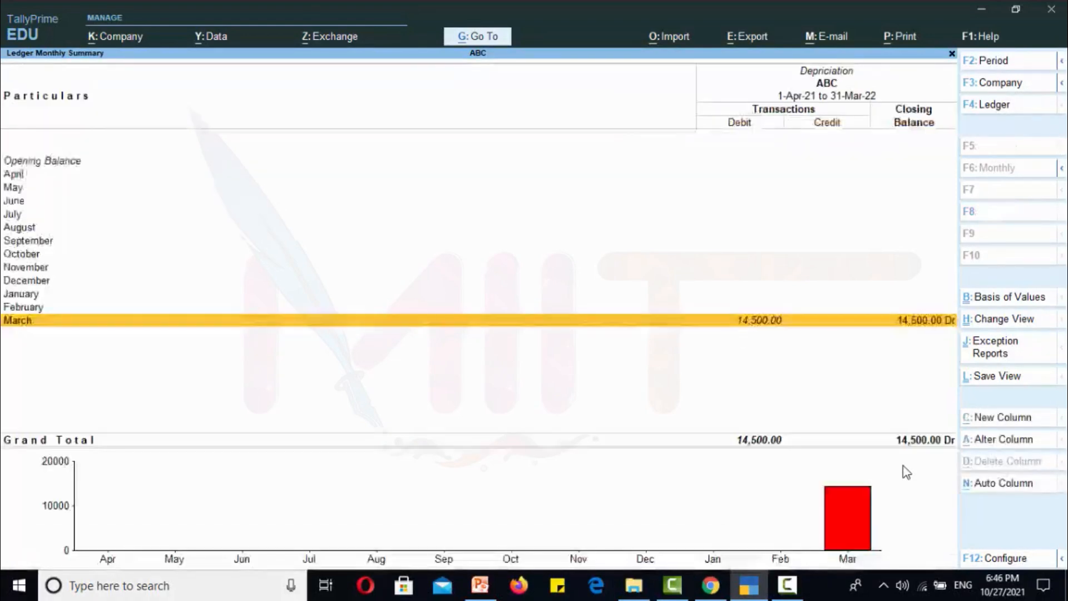